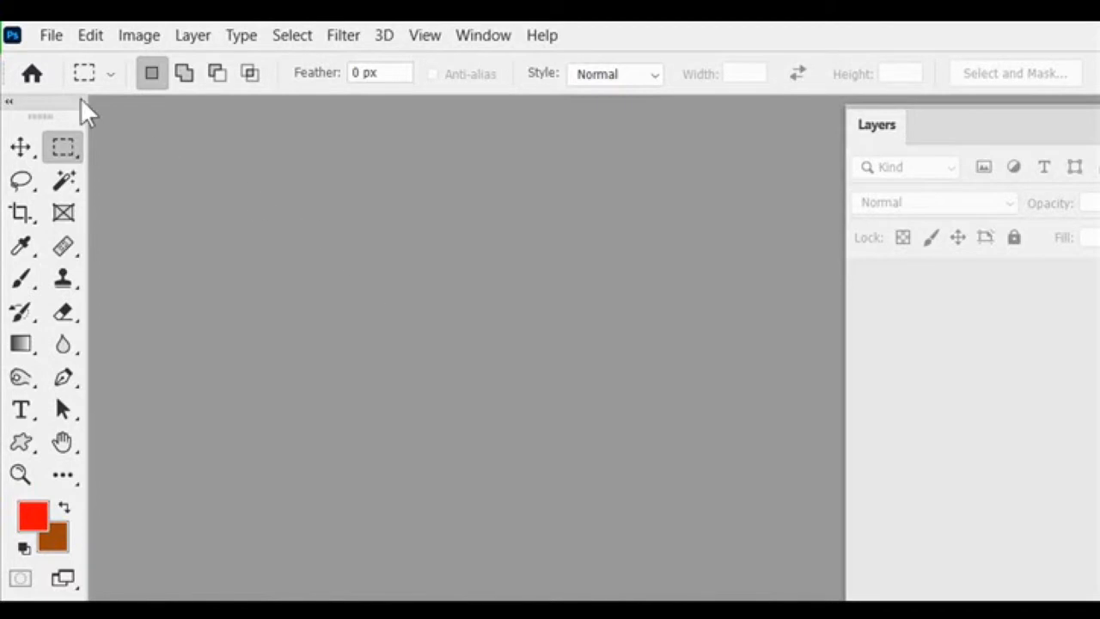
Step: Create a new 1500 × 1500 pixel RGB document at 72 pixels/inch with a white background
click(45, 36)
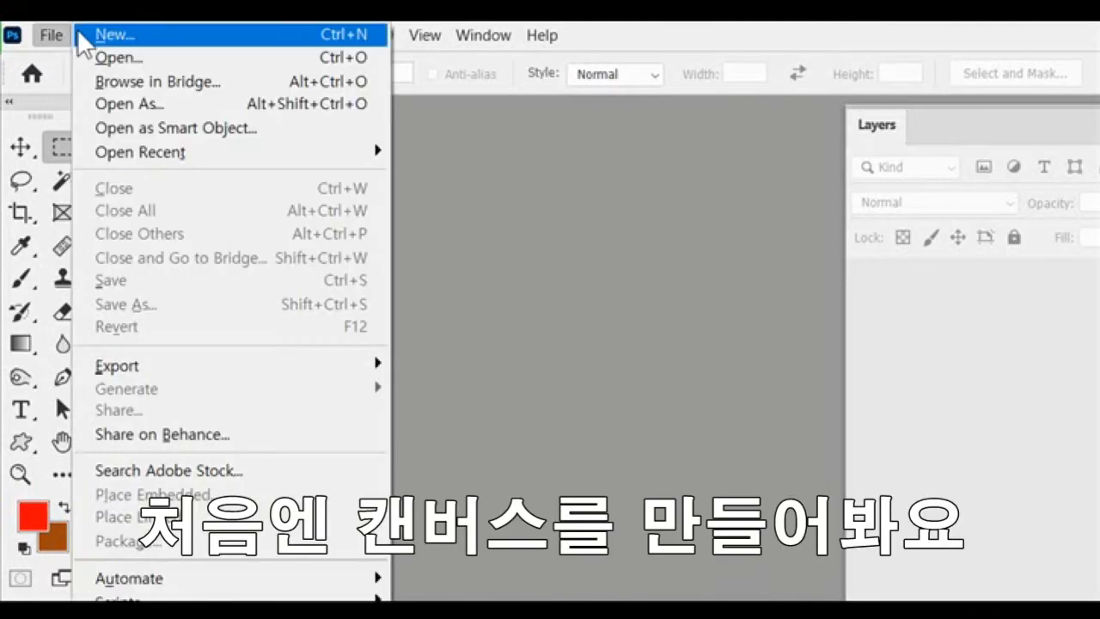
click(83, 38)
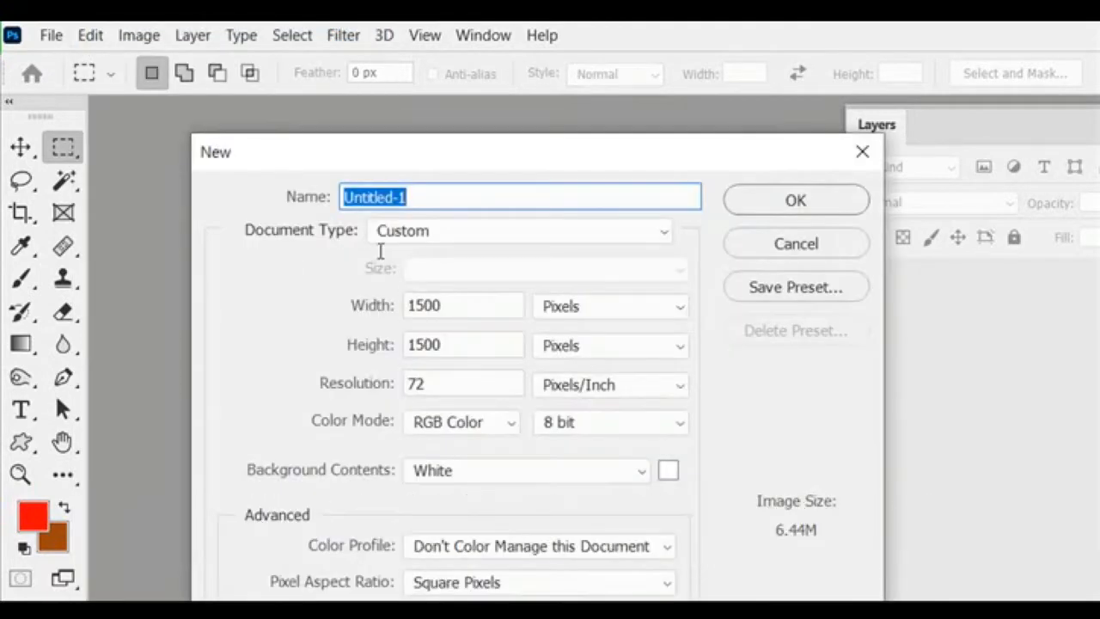
key(Tab)
key(Tab)
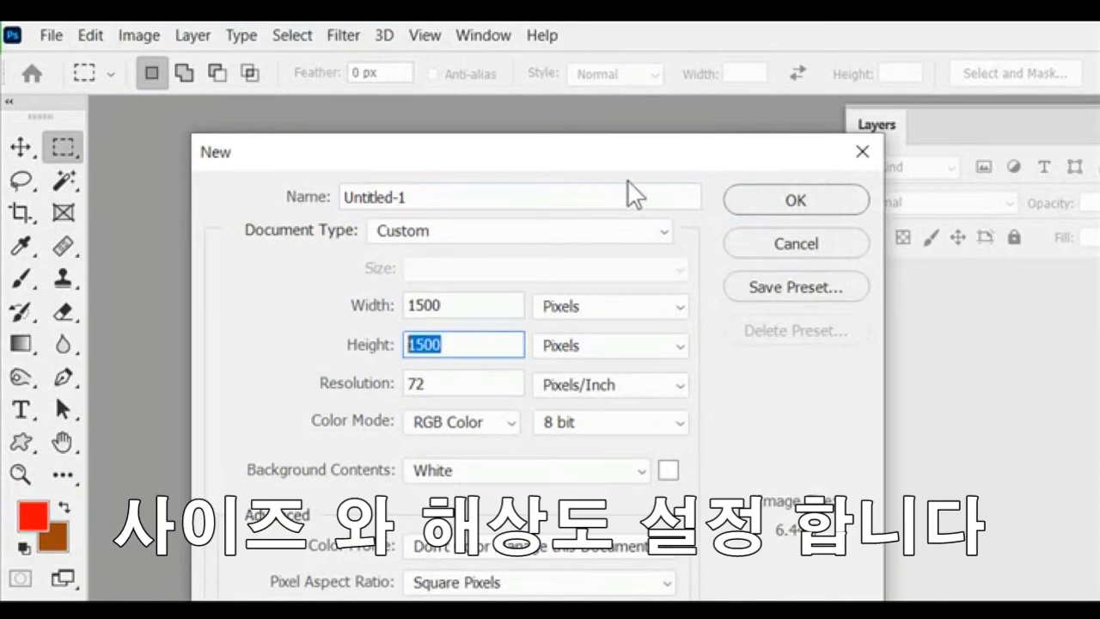
key(Return)
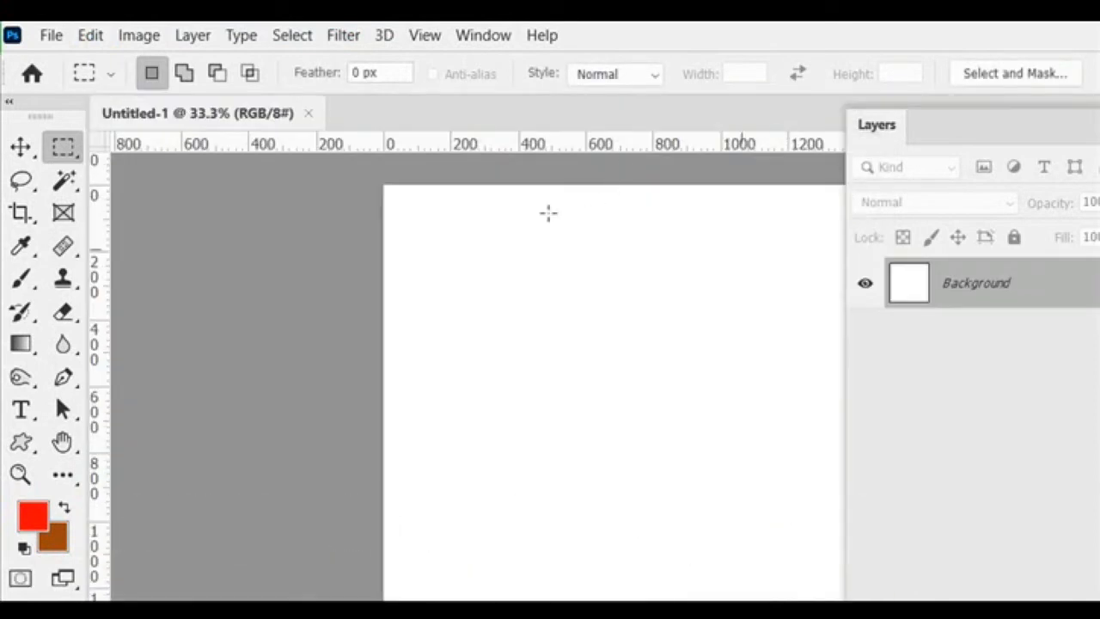
Step: Undock the document into a floating window, add a new empty layer above the Background, and enlarge the window around the canvas
drag(211, 98, 307, 104)
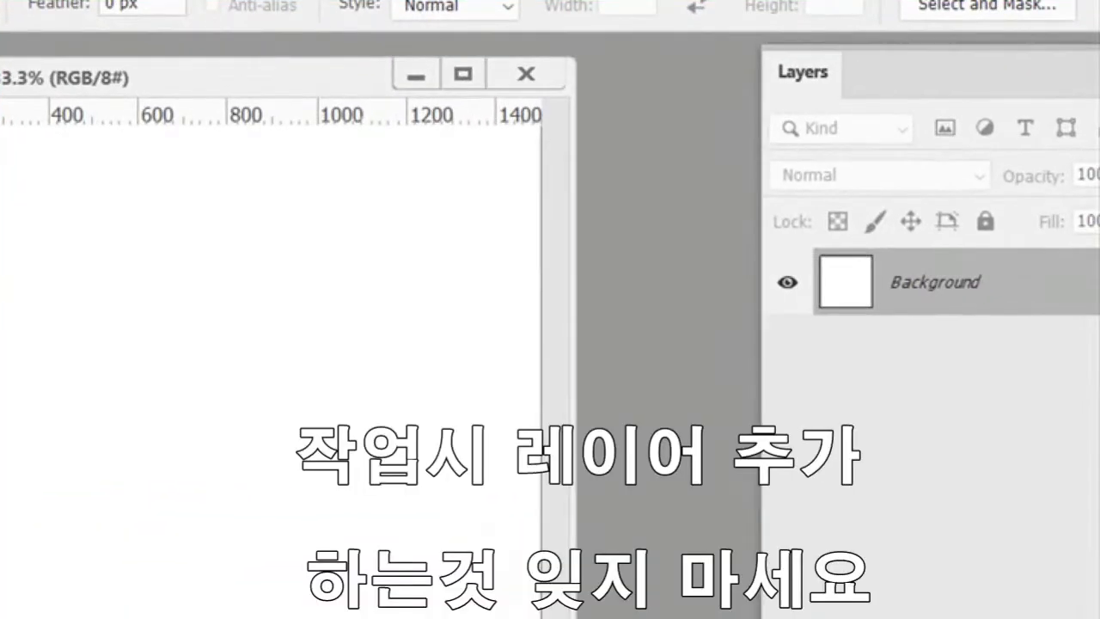
click(1062, 612)
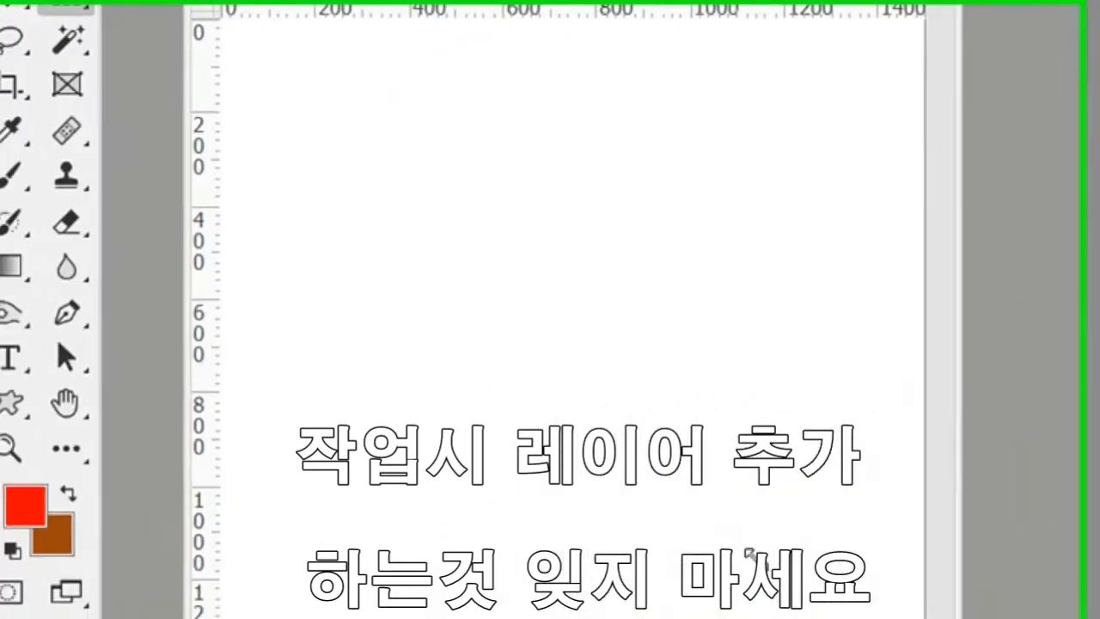
drag(749, 559, 879, 588)
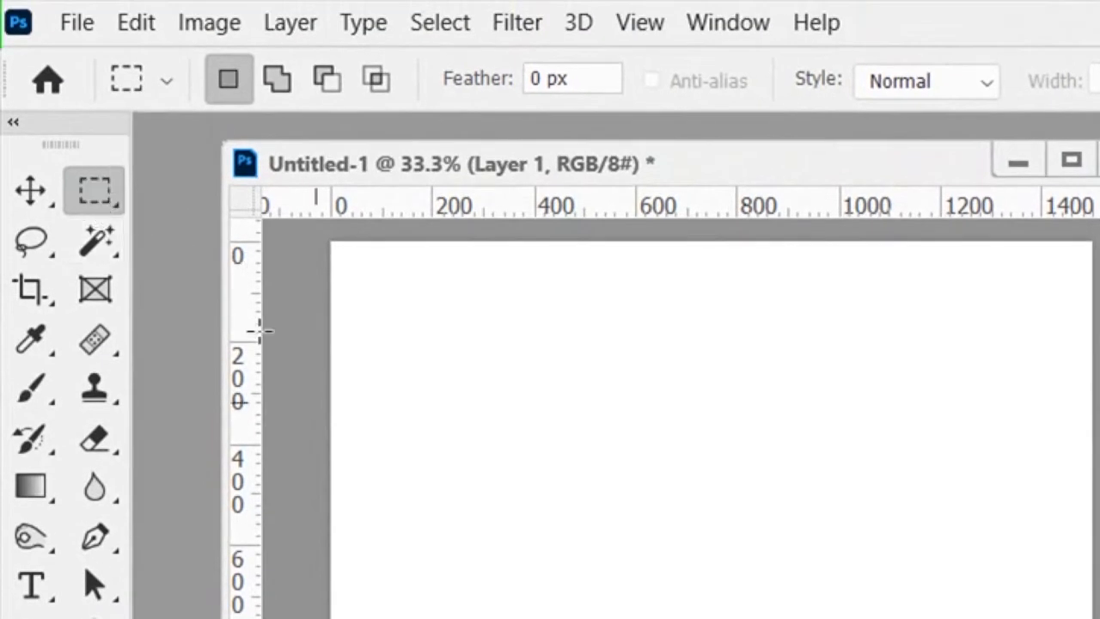
Step: Activate the Brush tool with red fc0505 as the foreground color
key(b)
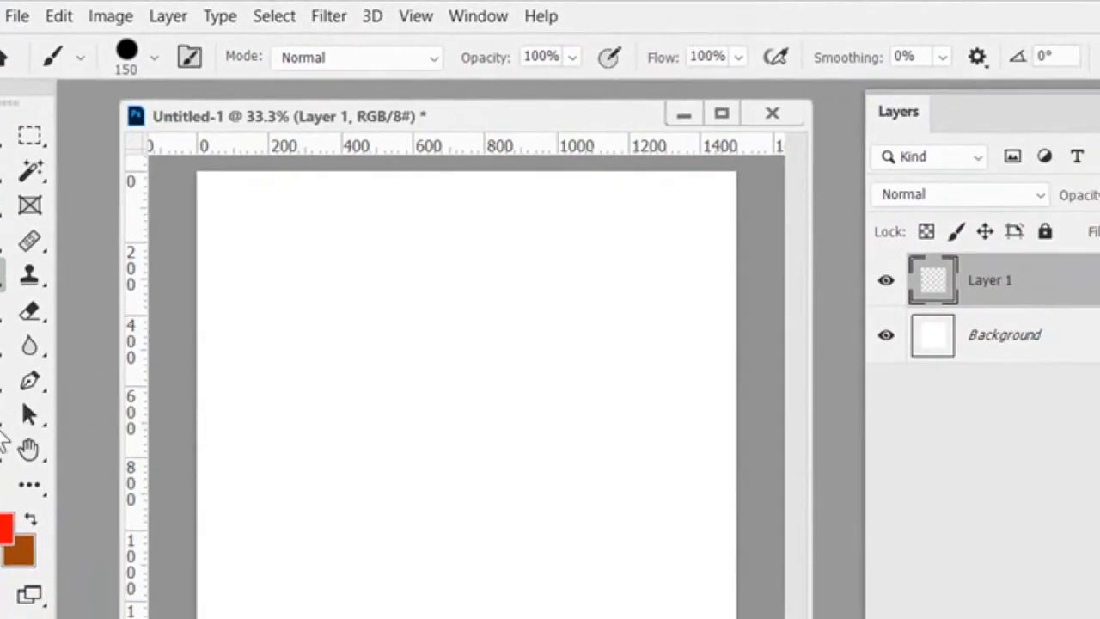
click(5, 526)
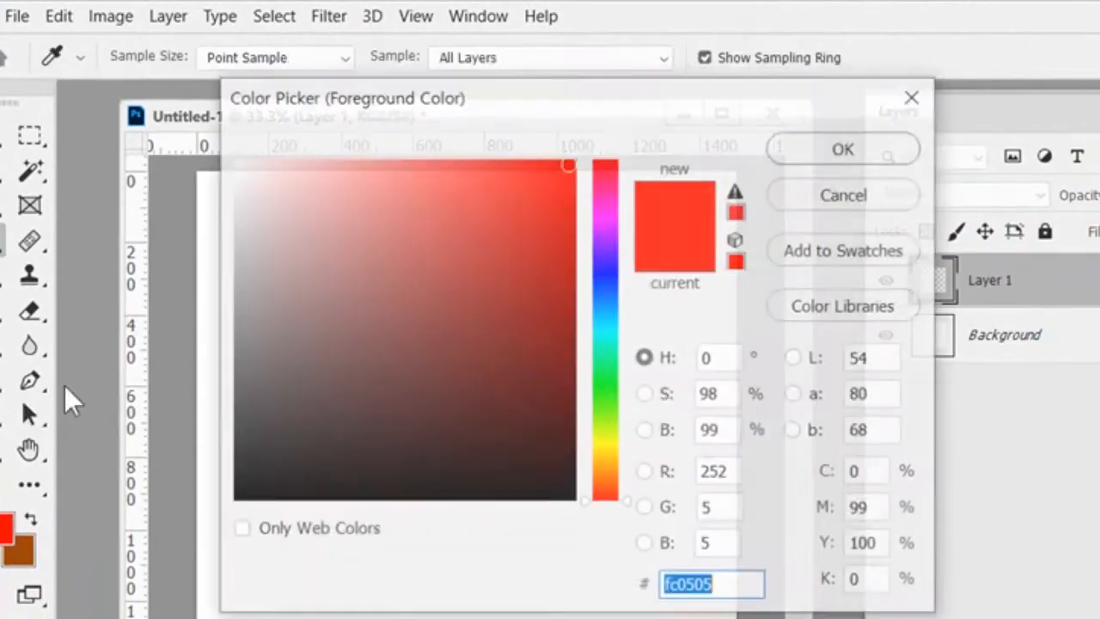
key(Return)
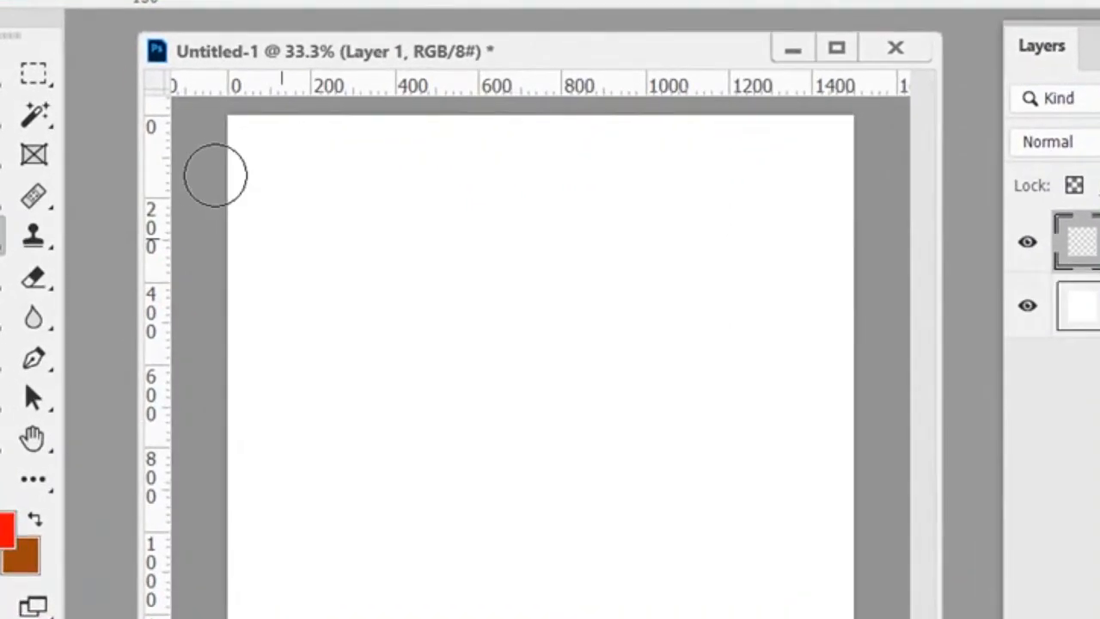
drag(243, 278, 377, 277)
drag(371, 175, 739, 175)
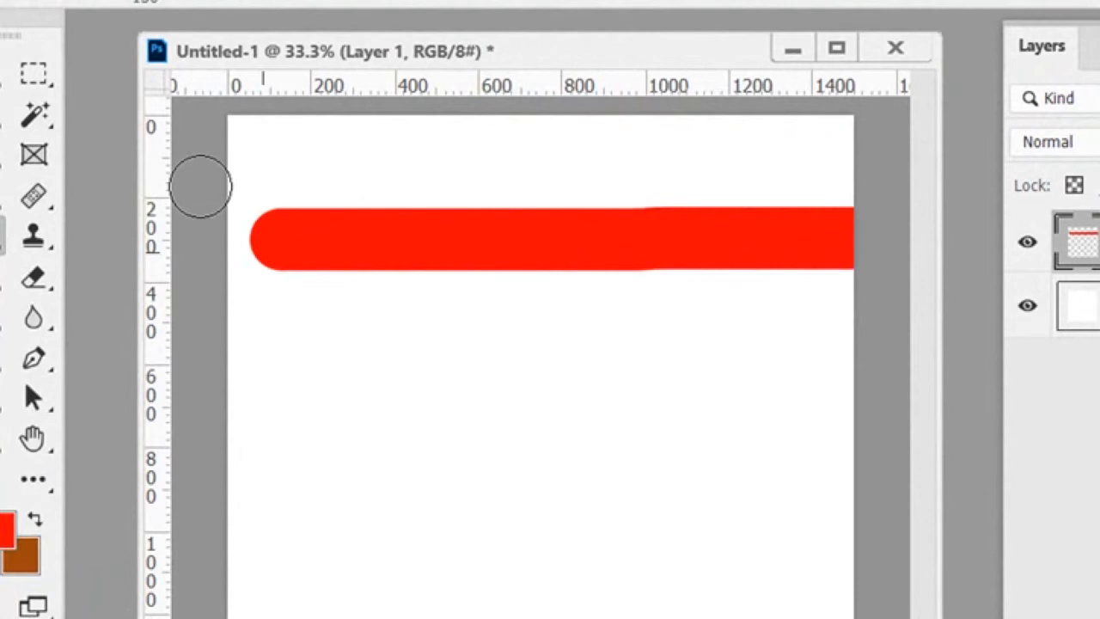
key(ctrl+z)
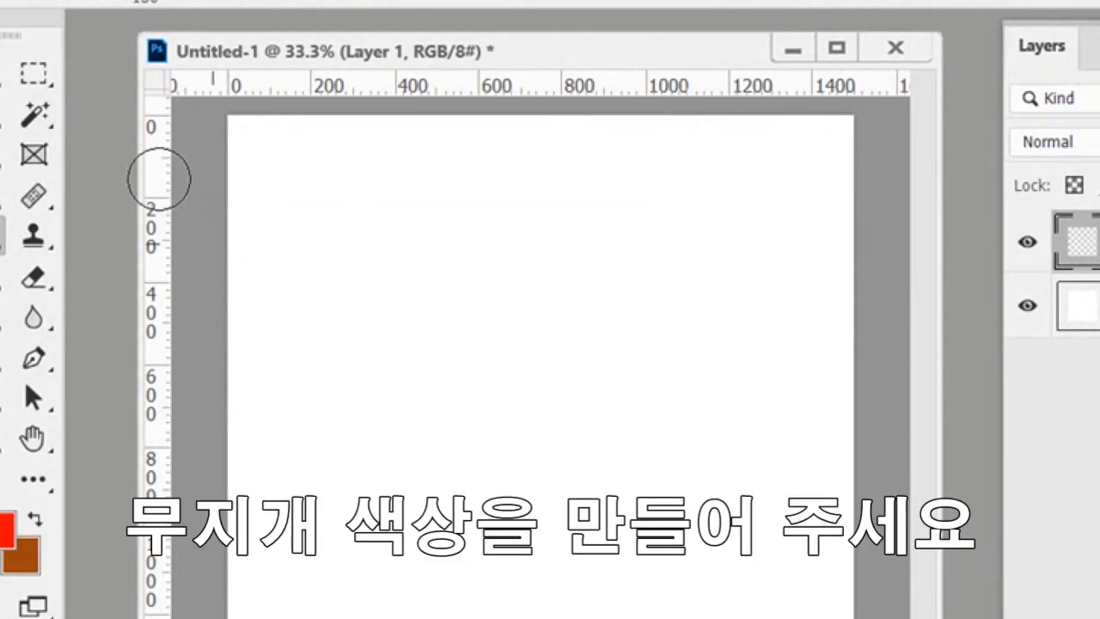
Step: Paint a full-width red stripe across the upper canvas and an orange fc6205 stripe directly beneath it
drag(143, 178, 773, 177)
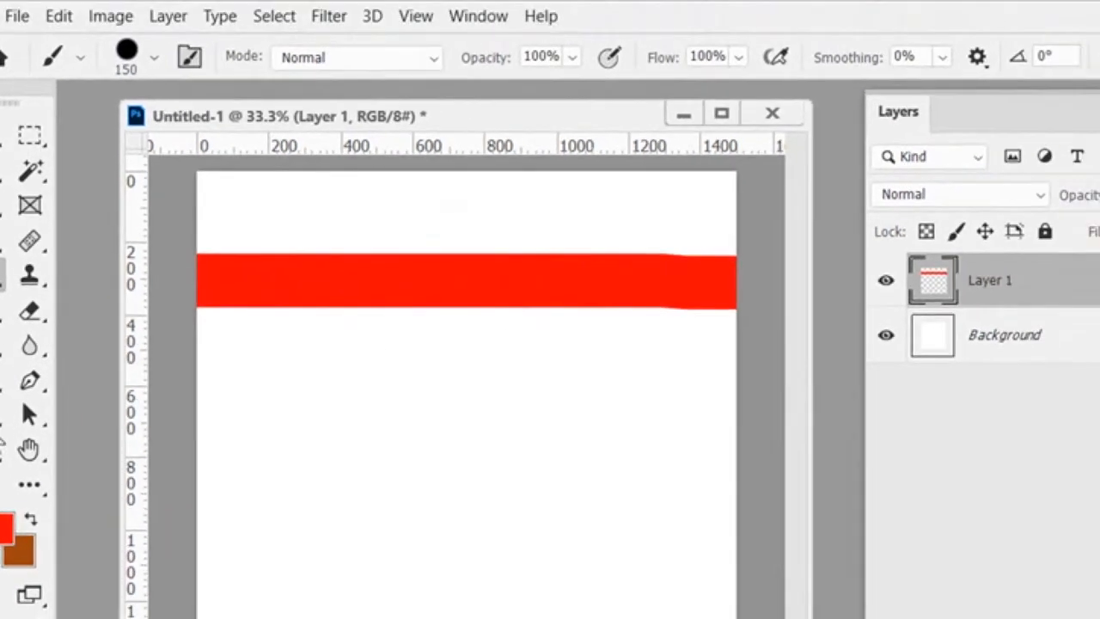
click(7, 526)
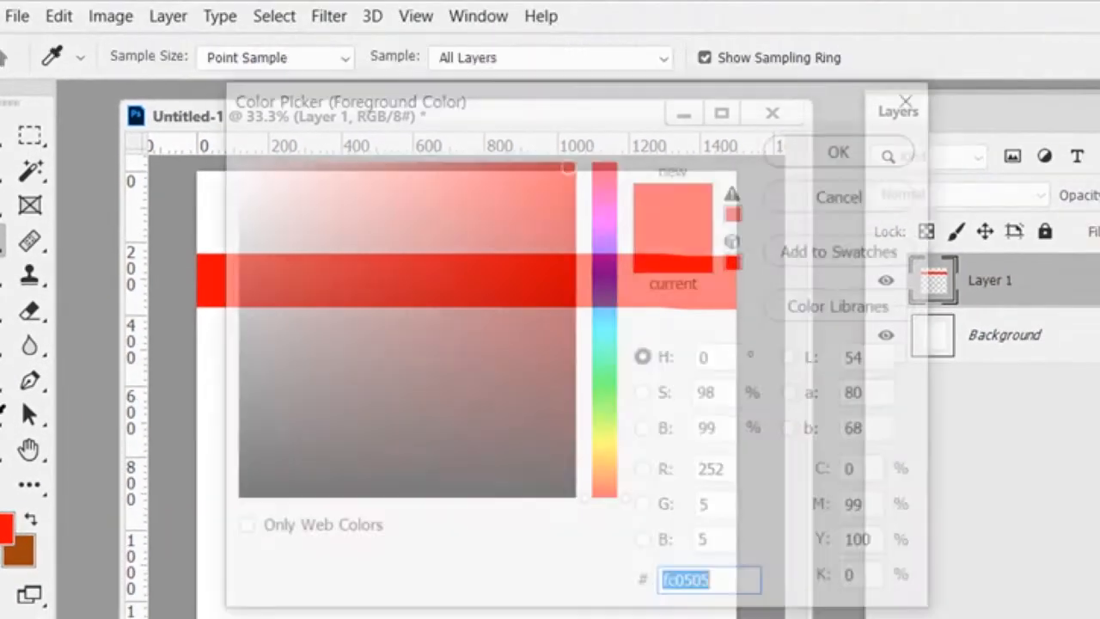
click(605, 480)
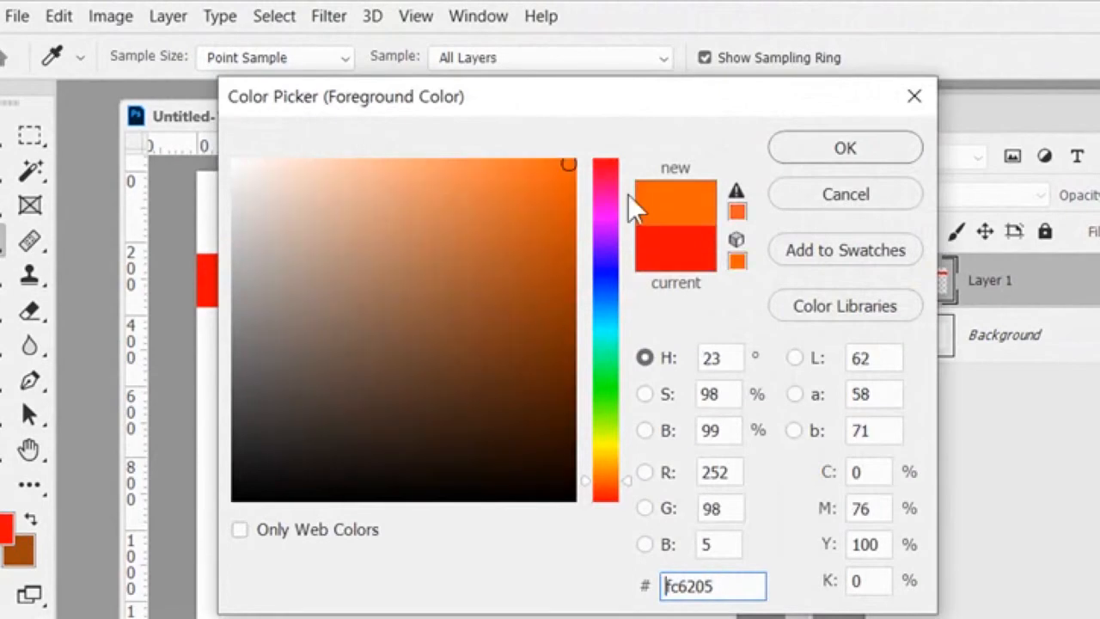
key(Return)
drag(163, 323, 739, 327)
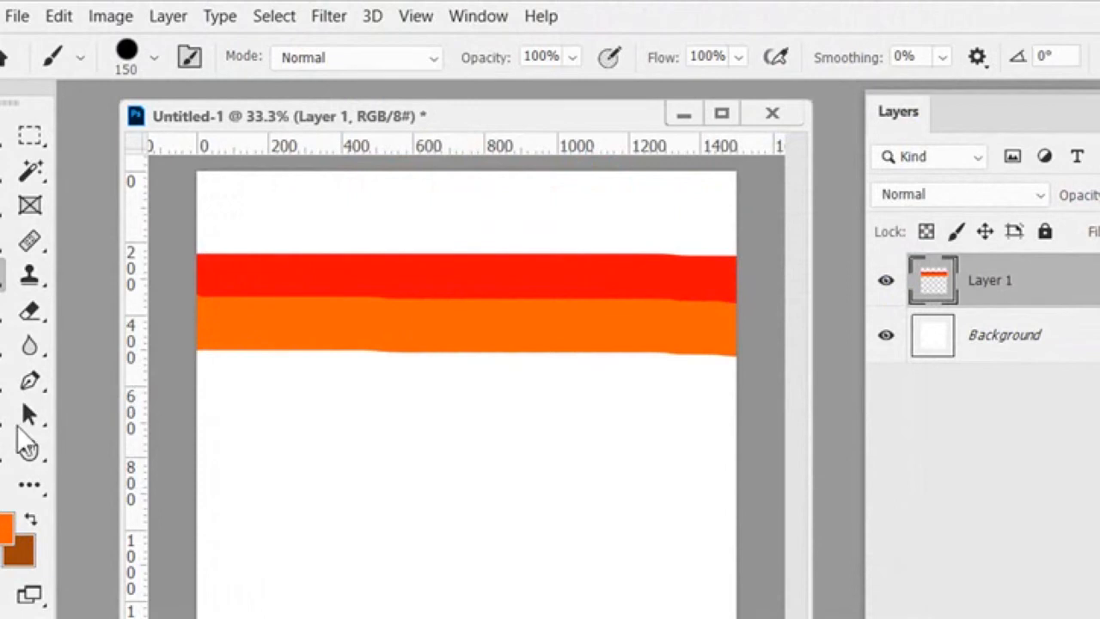
Step: Set the foreground color to yellow fcf905 and paint a full-width stripe directly below the orange one
click(7, 526)
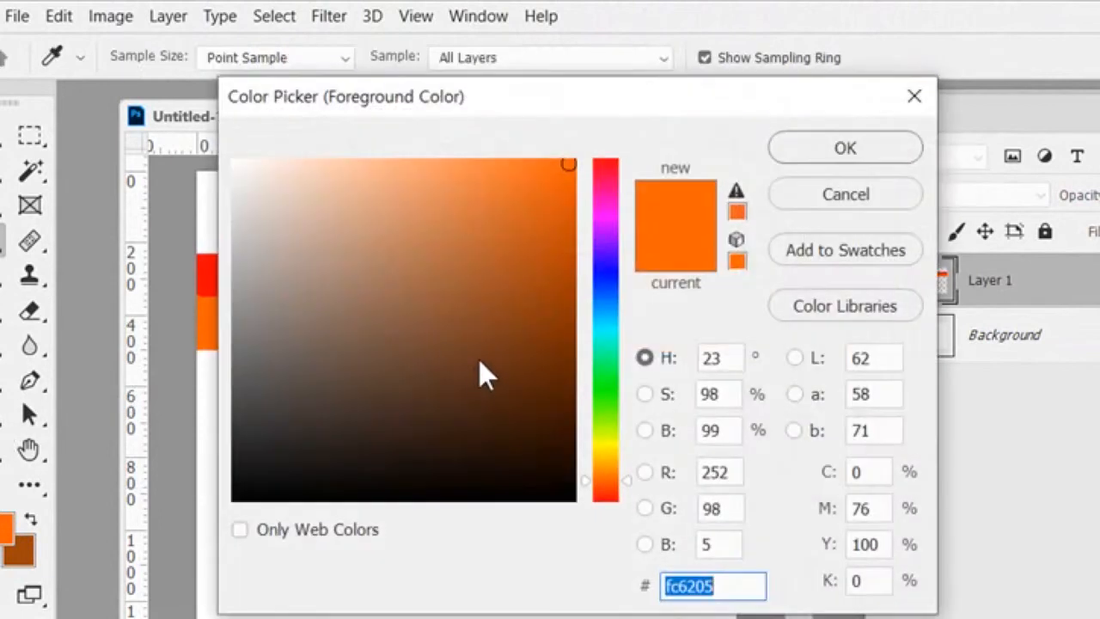
text(fcf905)
key(Return)
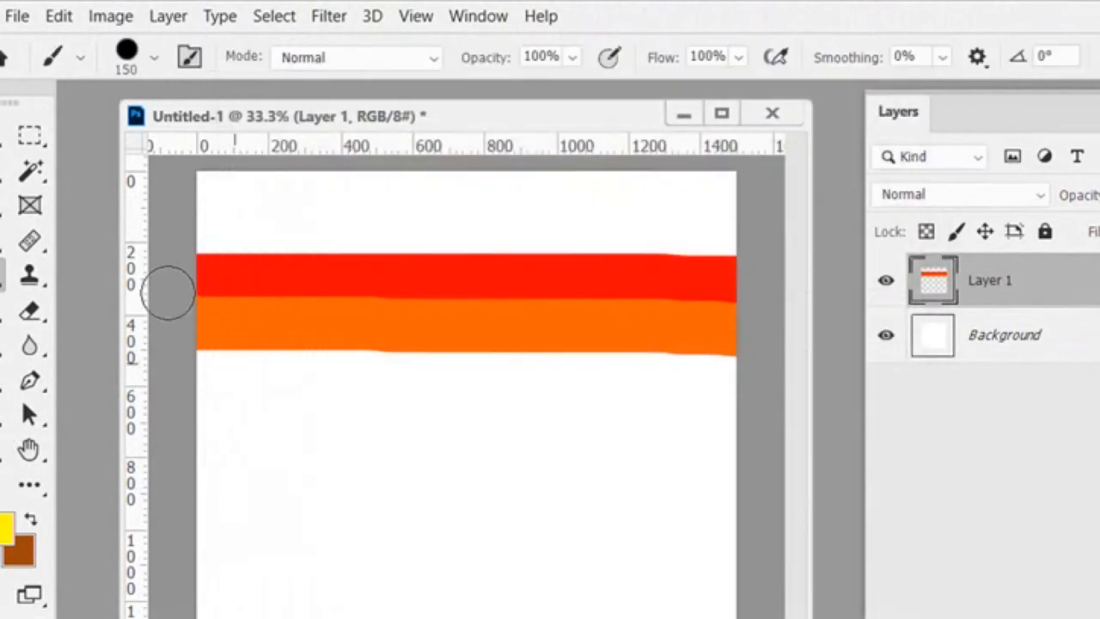
drag(199, 369, 752, 375)
Step: Set the foreground color to green 05fc2e and paint a full-width stripe directly below the yellow one
click(6, 526)
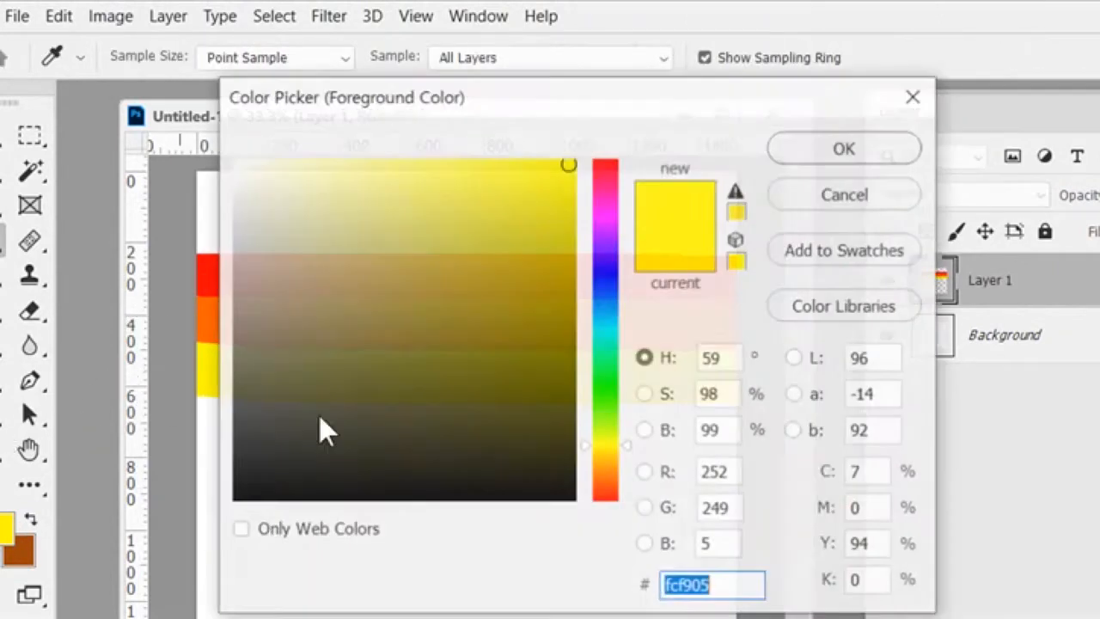
text(05fc2e)
key(Return)
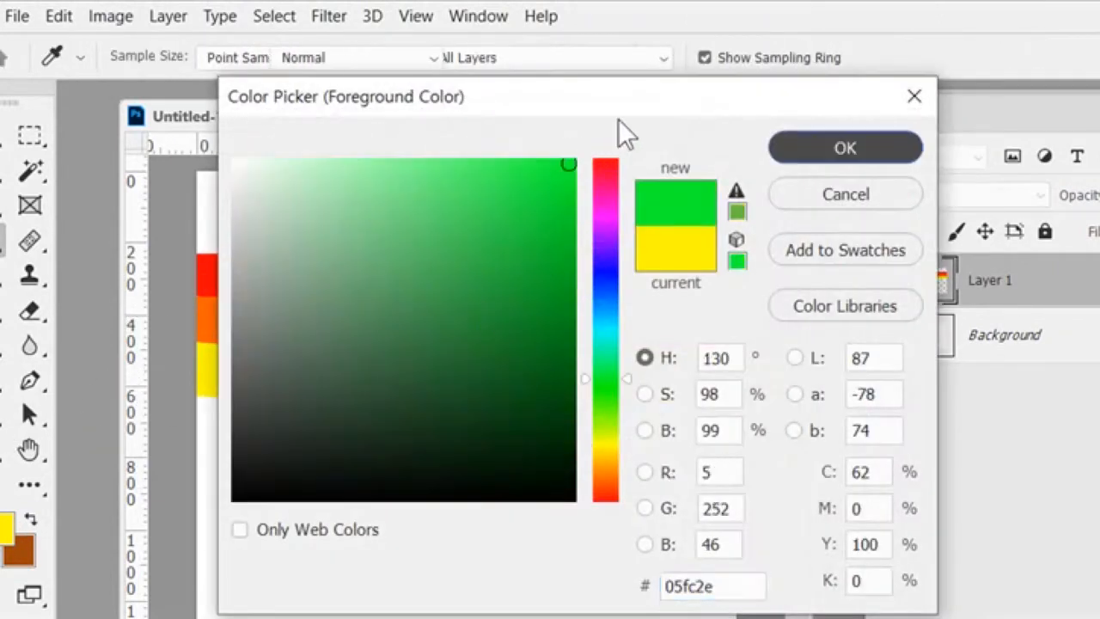
drag(172, 419, 741, 425)
Step: Set the foreground color to blue 0585fc and paint a full-width stripe directly below the green one
click(6, 526)
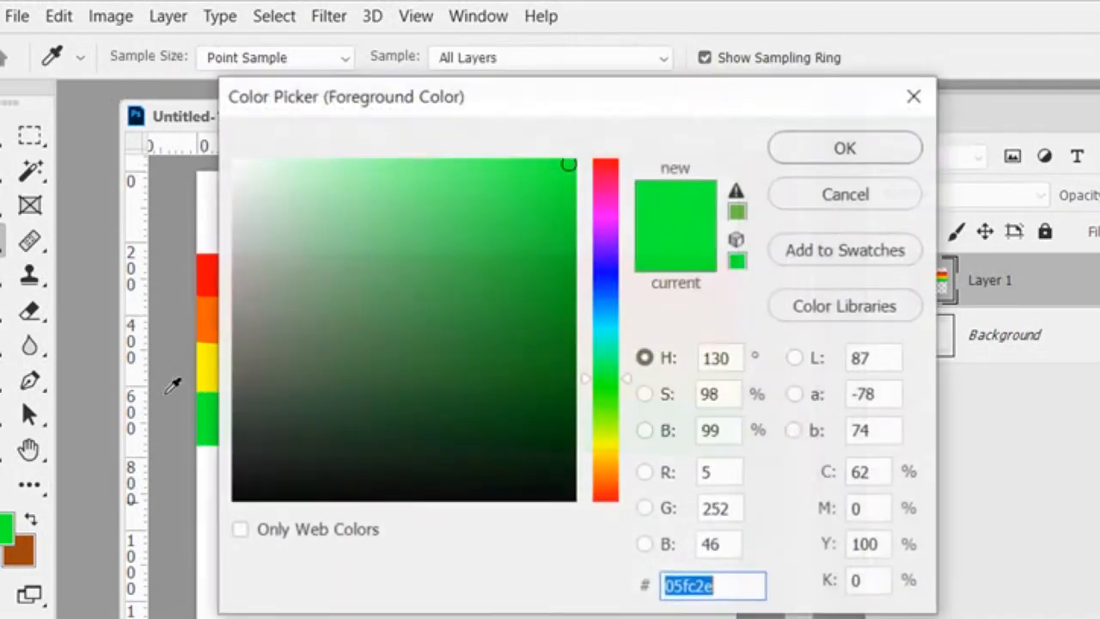
text(0585fc)
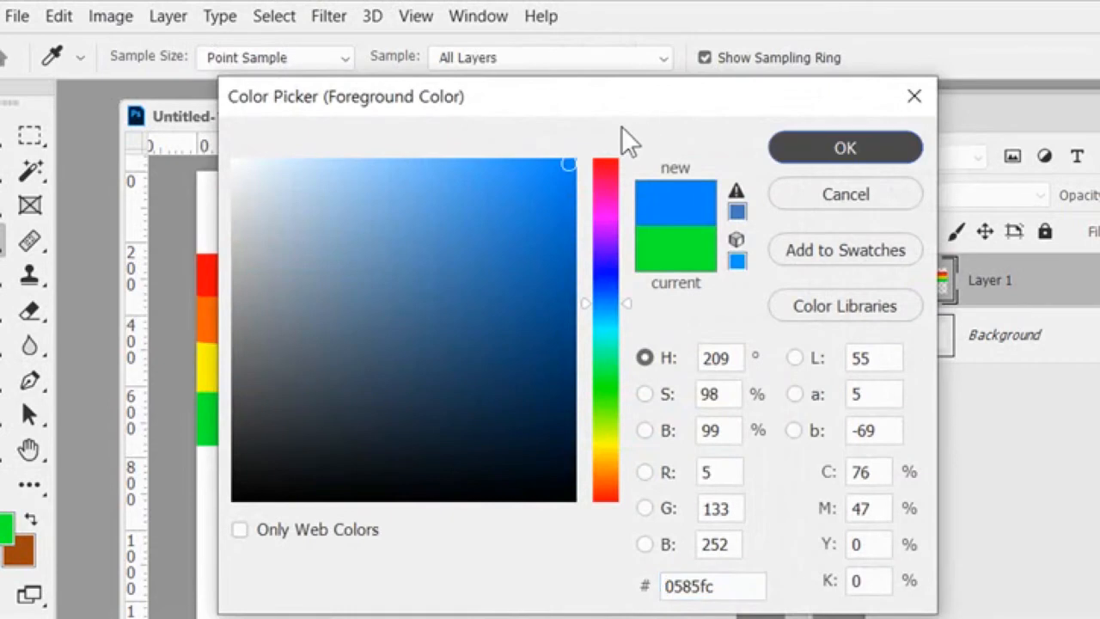
key(Return)
drag(198, 461, 736, 480)
Step: Set the foreground color to magenta fc05f3 and paint a full-width stripe directly below the blue one
click(6, 526)
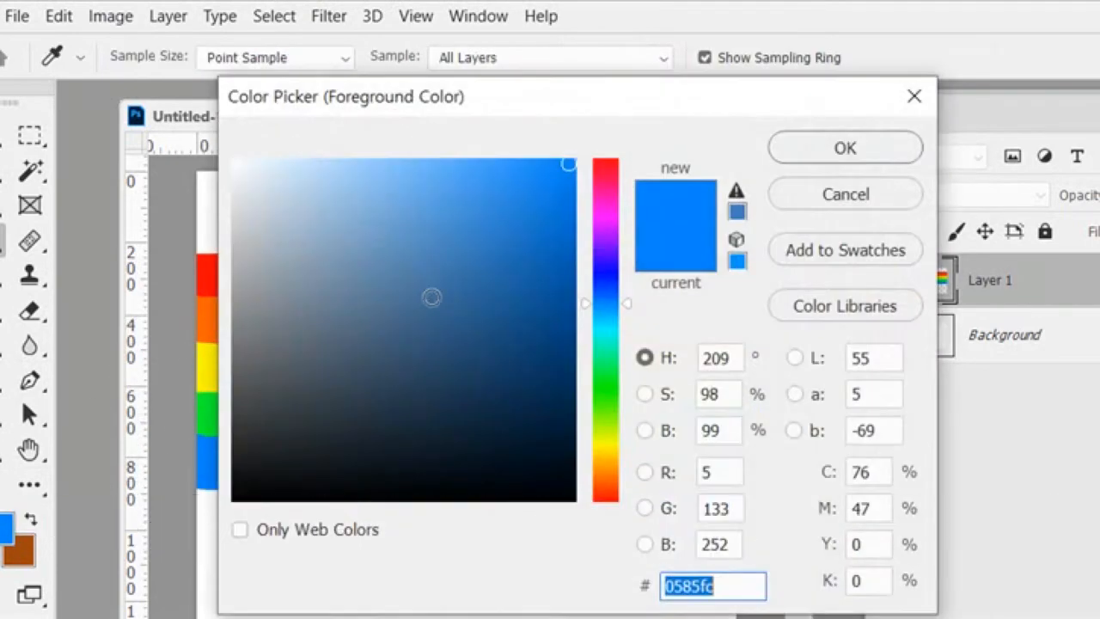
text(fc05f3)
key(Return)
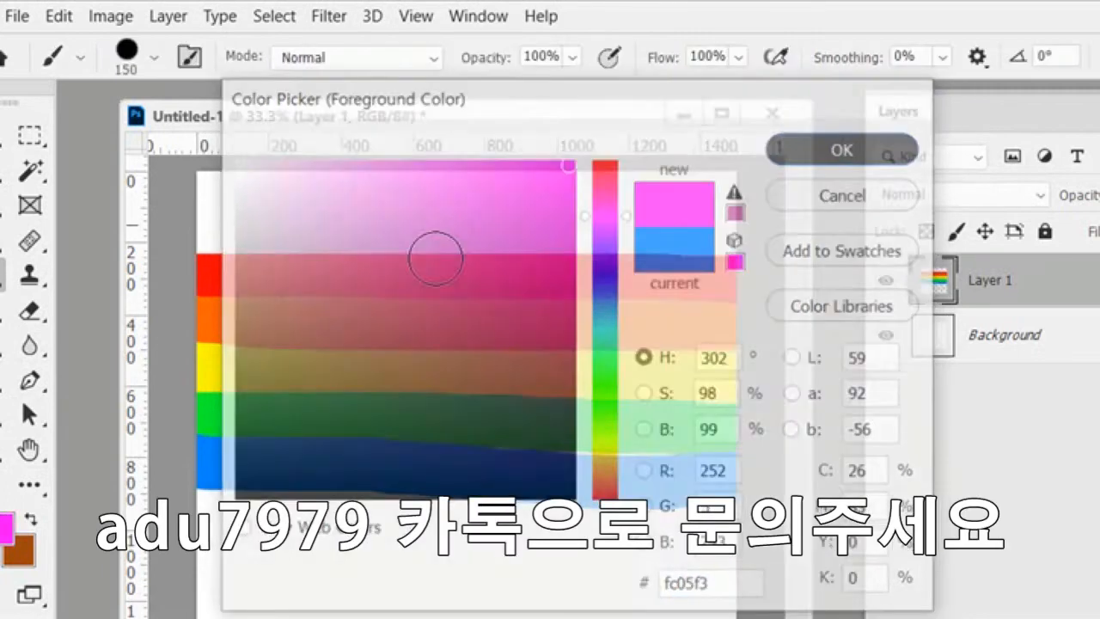
drag(198, 507, 735, 515)
click(6, 526)
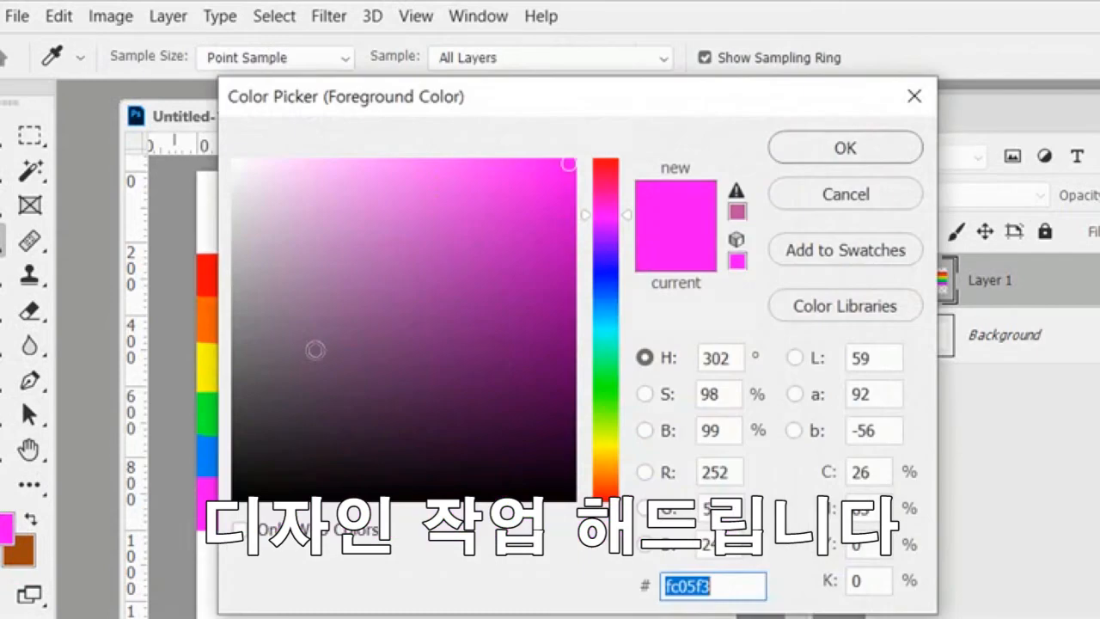
text(fc05c5)
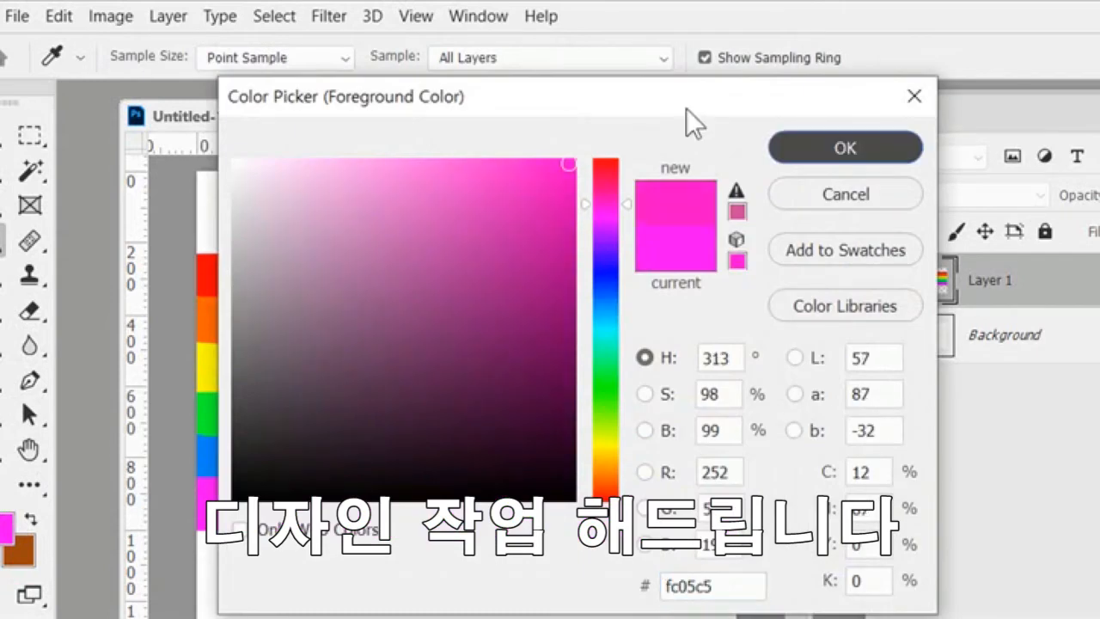
key(Return)
drag(198, 554, 735, 567)
key(ctrl+z)
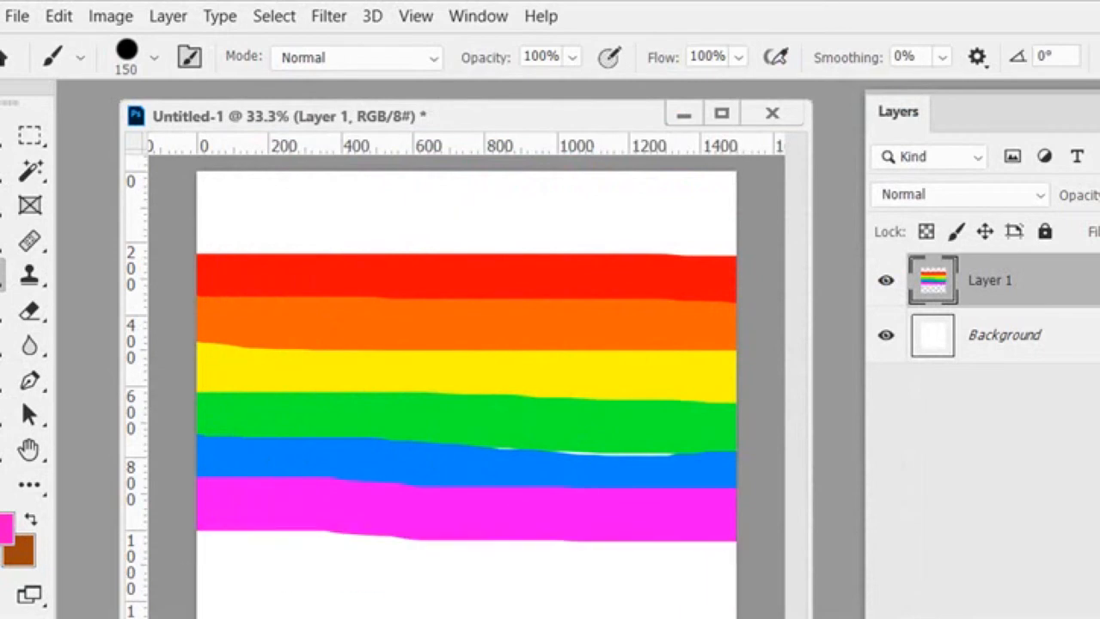
Step: Set the foreground color to pinkish red fc0545 and paint a full-width stripe directly below the magenta one
click(6, 526)
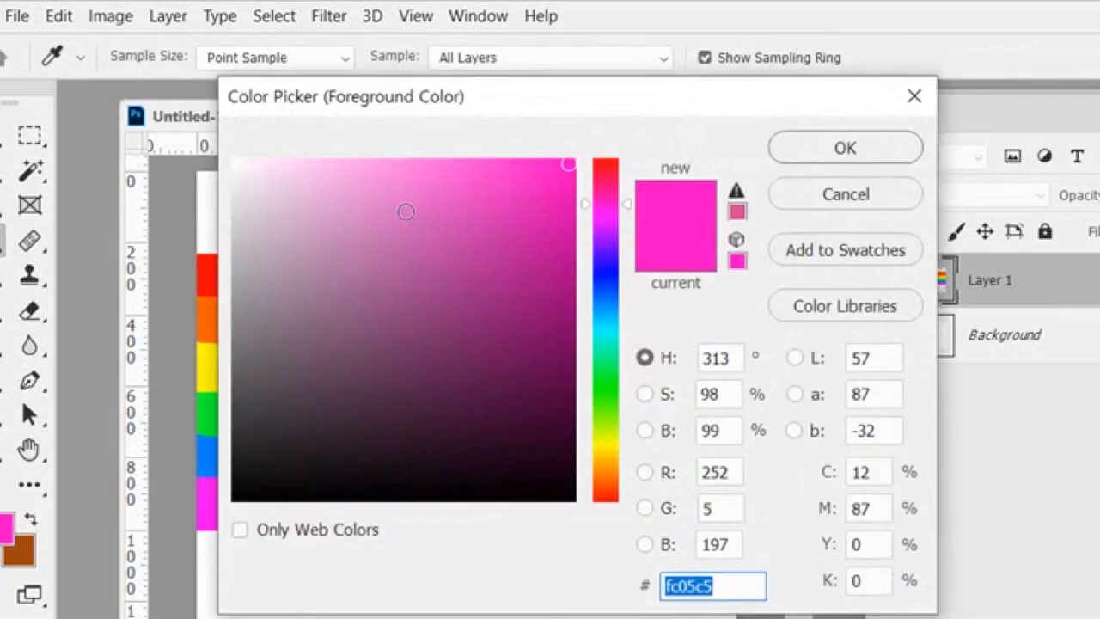
text(fc0545)
key(Return)
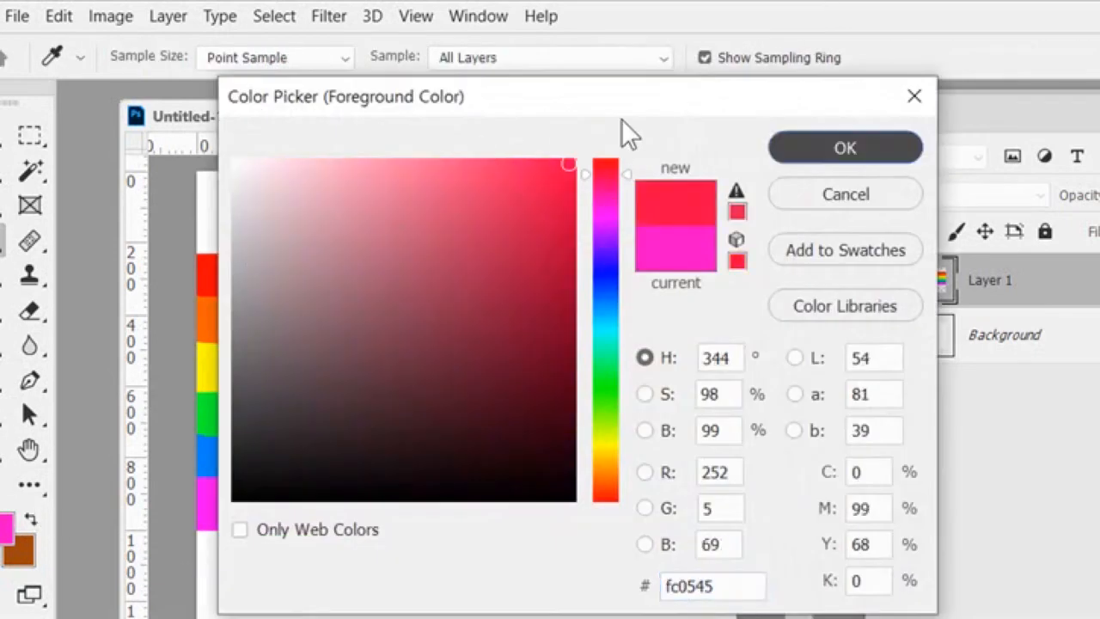
drag(138, 440, 595, 440)
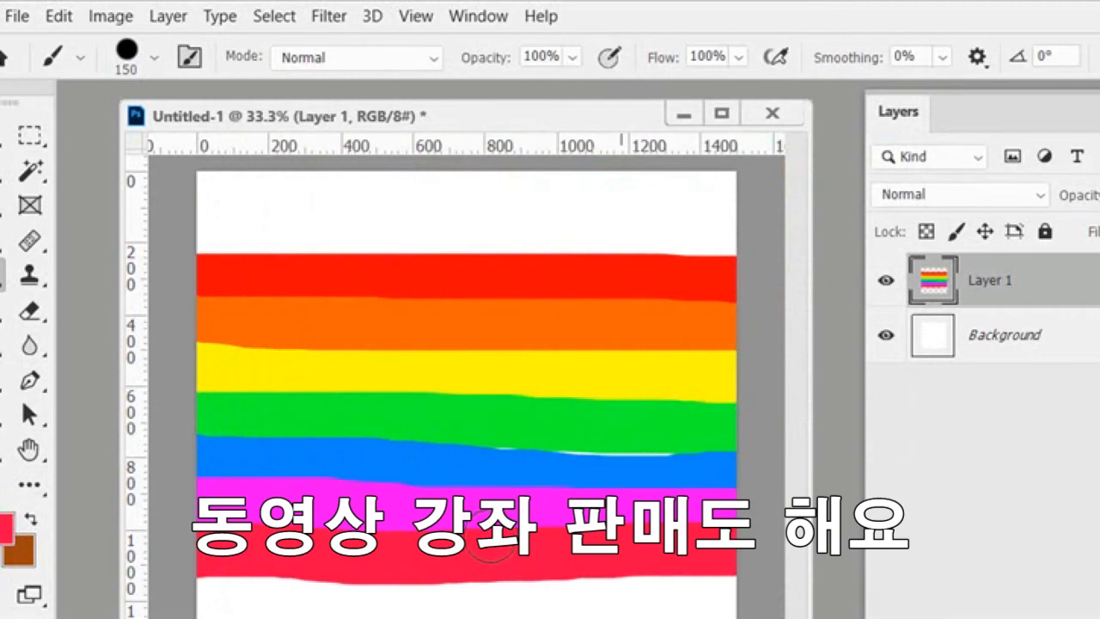
Step: Squash the striped layer vertically into a thin band about 125 px tall, spanning the full canvas width near mid-height
key(ctrl+t)
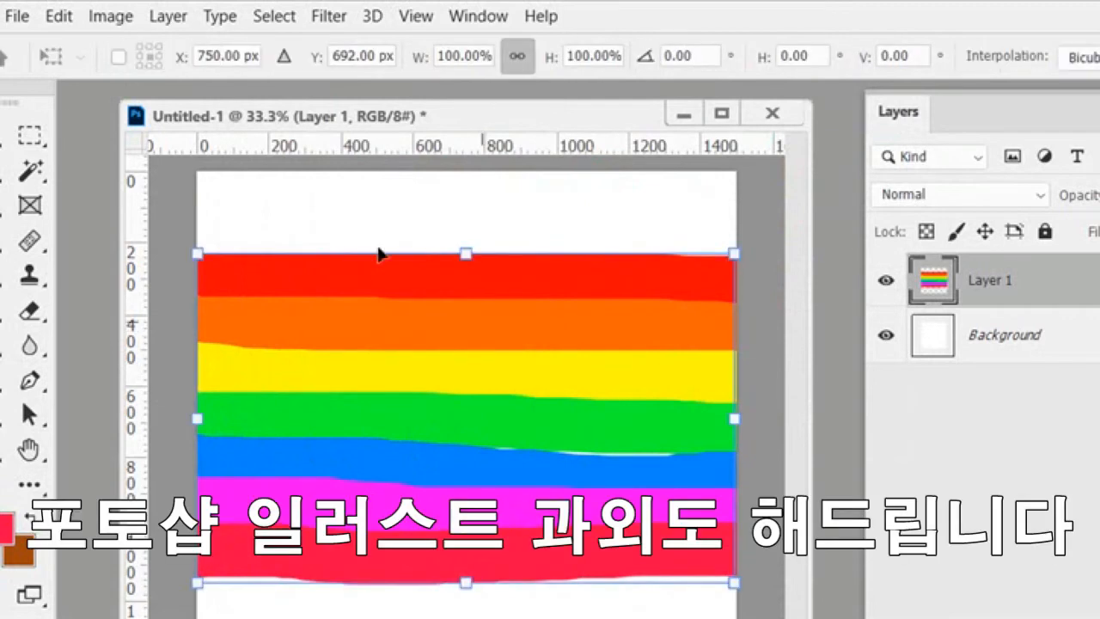
drag(366, 209, 327, 346)
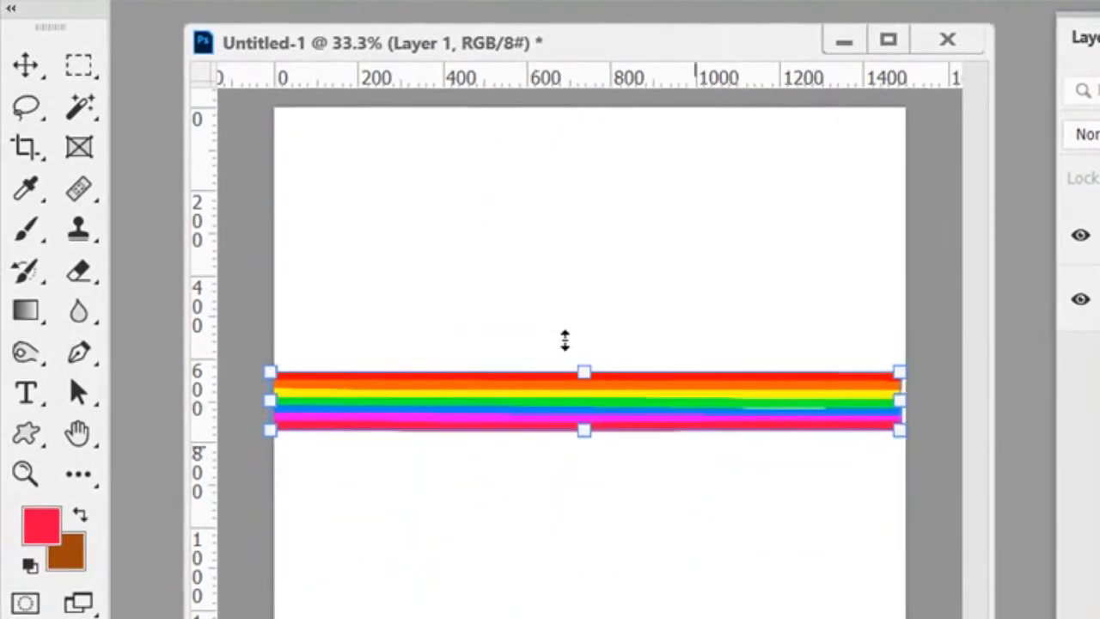
mouse_move(720, 312)
mouse_down()
mouse_move(713, 301)
mouse_move(679, 312)
mouse_move(728, 293)
mouse_up()
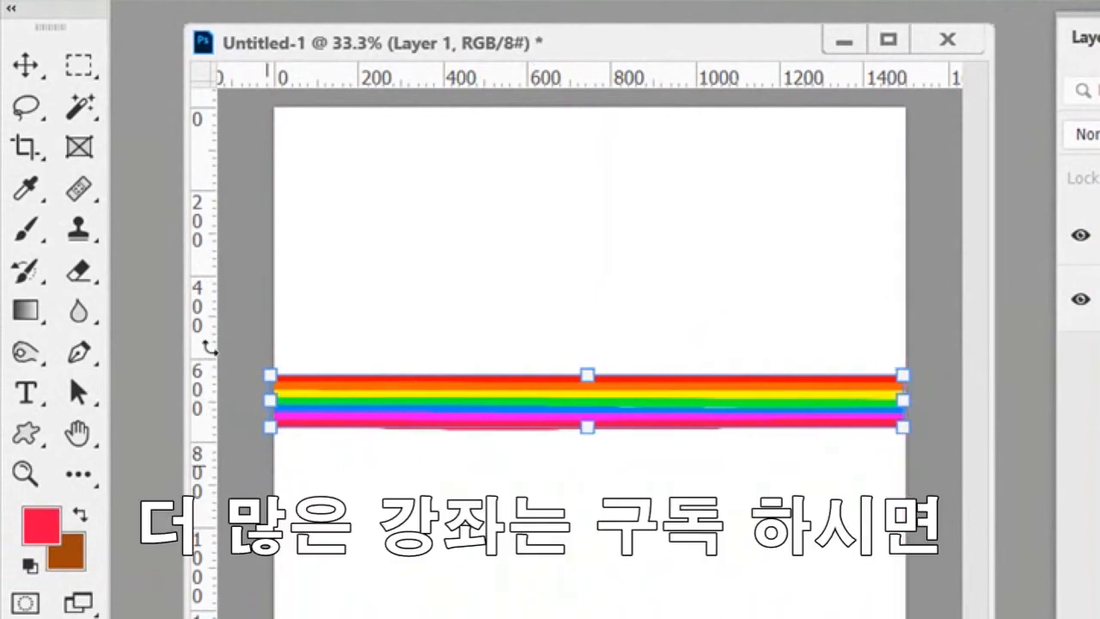
drag(215, 306, 220, 309)
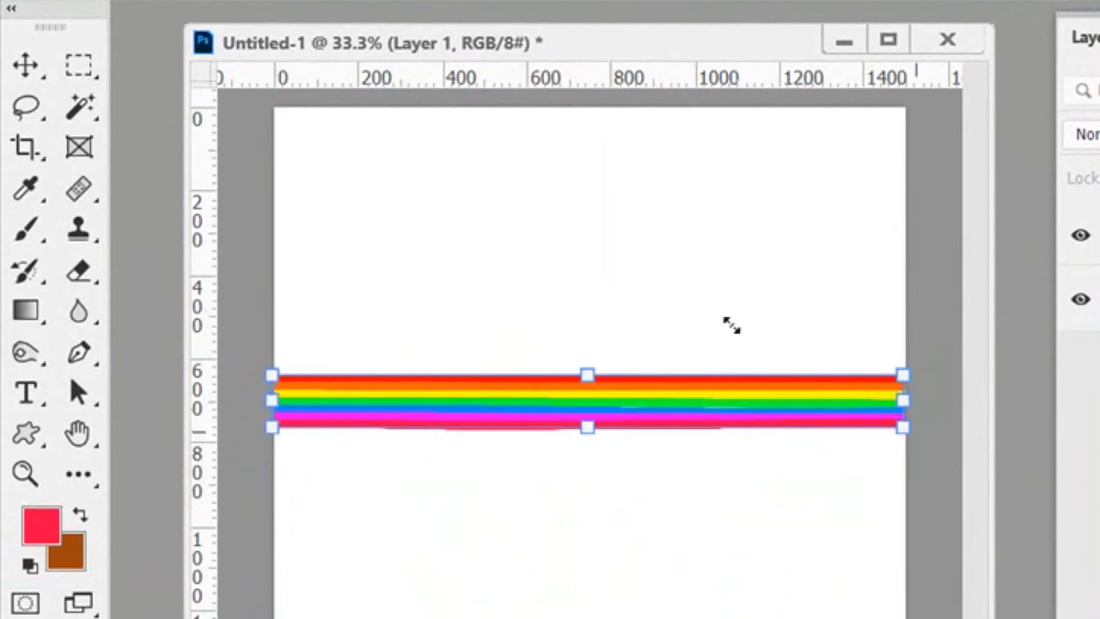
mouse_move(727, 307)
mouse_down()
mouse_move(739, 306)
mouse_move(724, 307)
mouse_up()
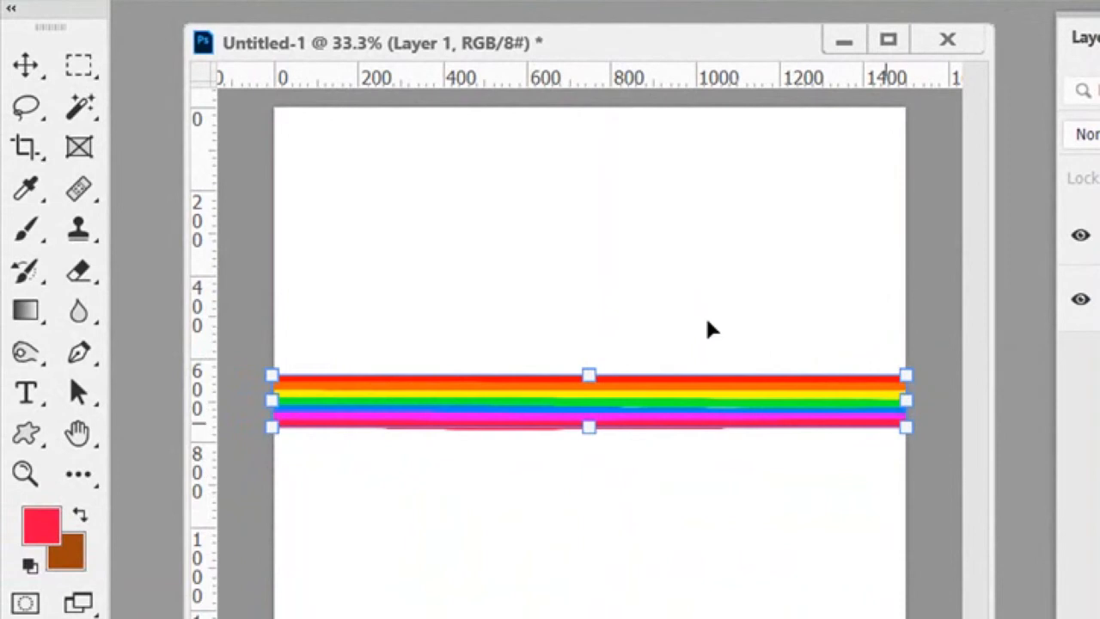
key(b)
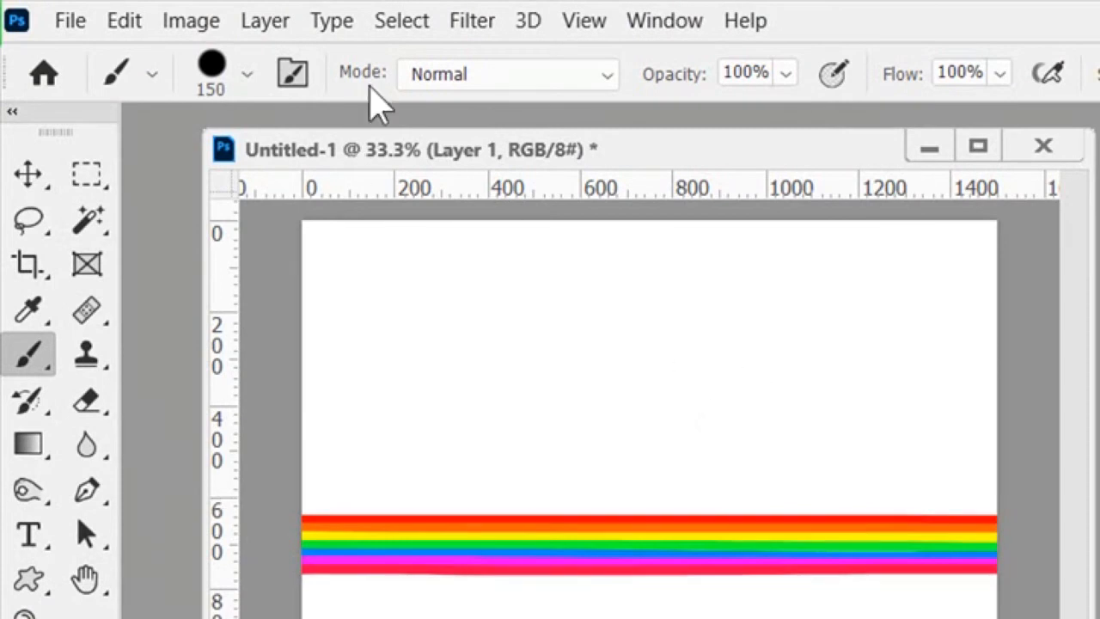
Step: Bend the rainbow band into a ring with the Polar Coordinates distort filter set to Rectangular to Polar
key(alt+t)
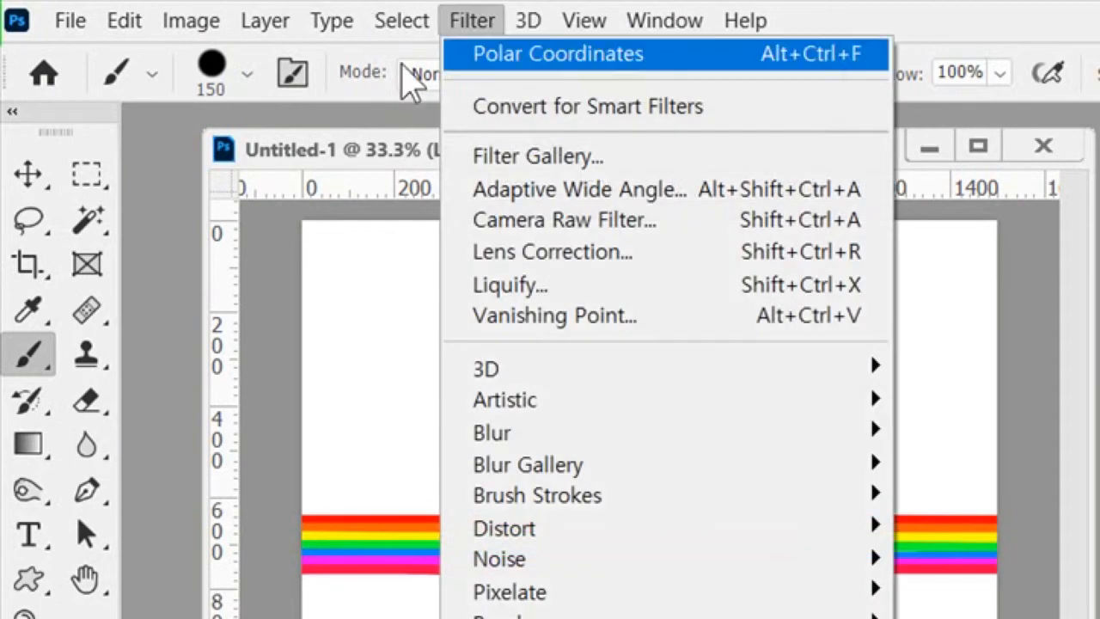
mouse_move(507, 527)
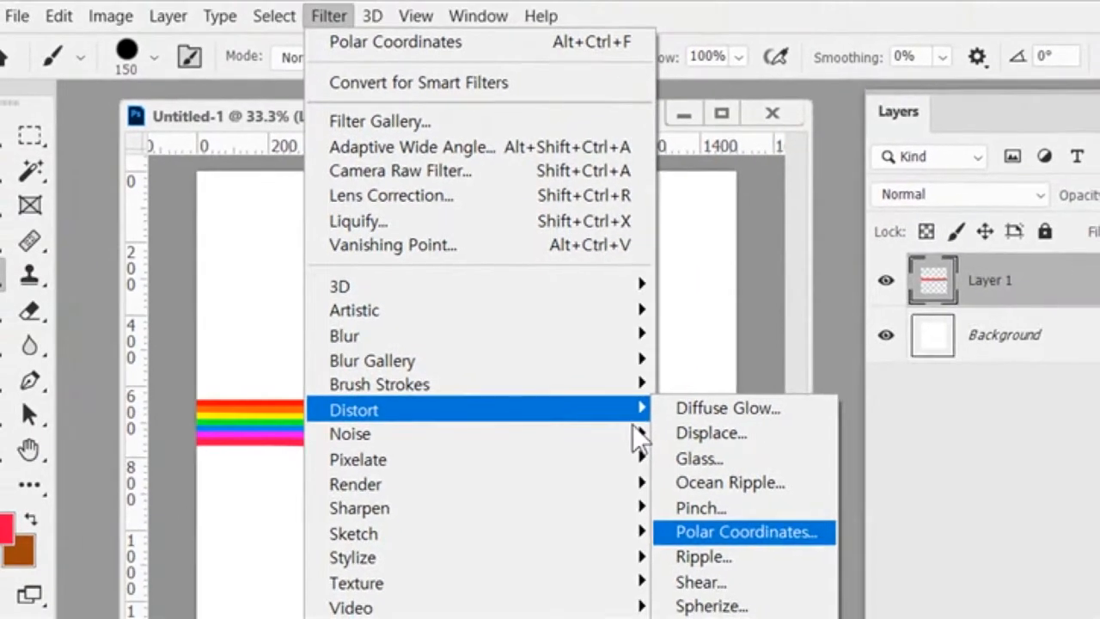
key(Return)
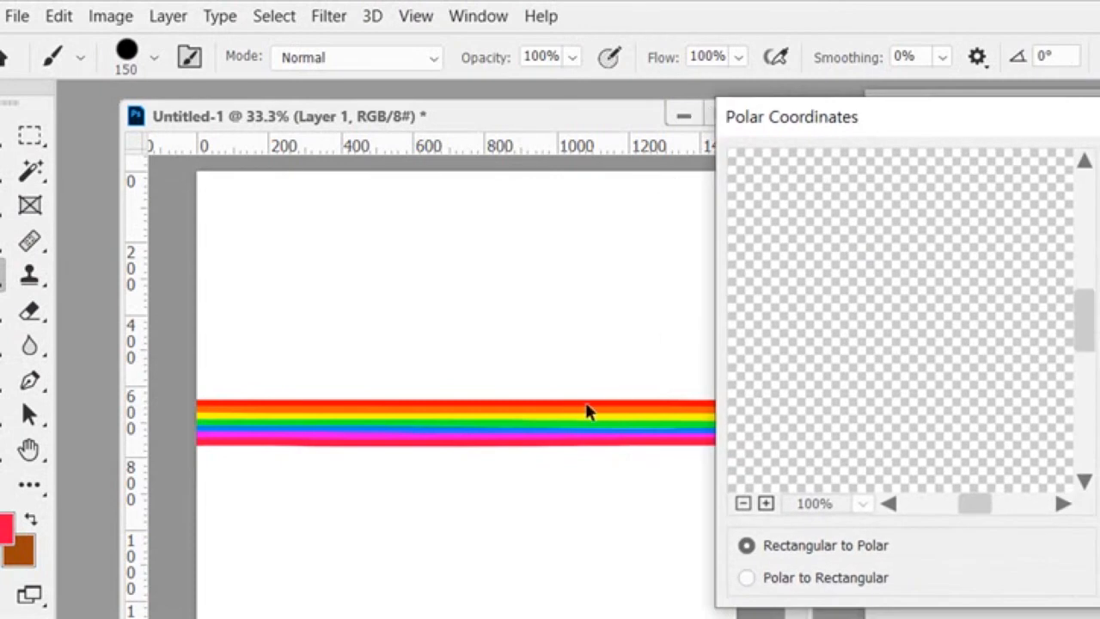
key(ctrl+minus)
key(ctrl+minus)
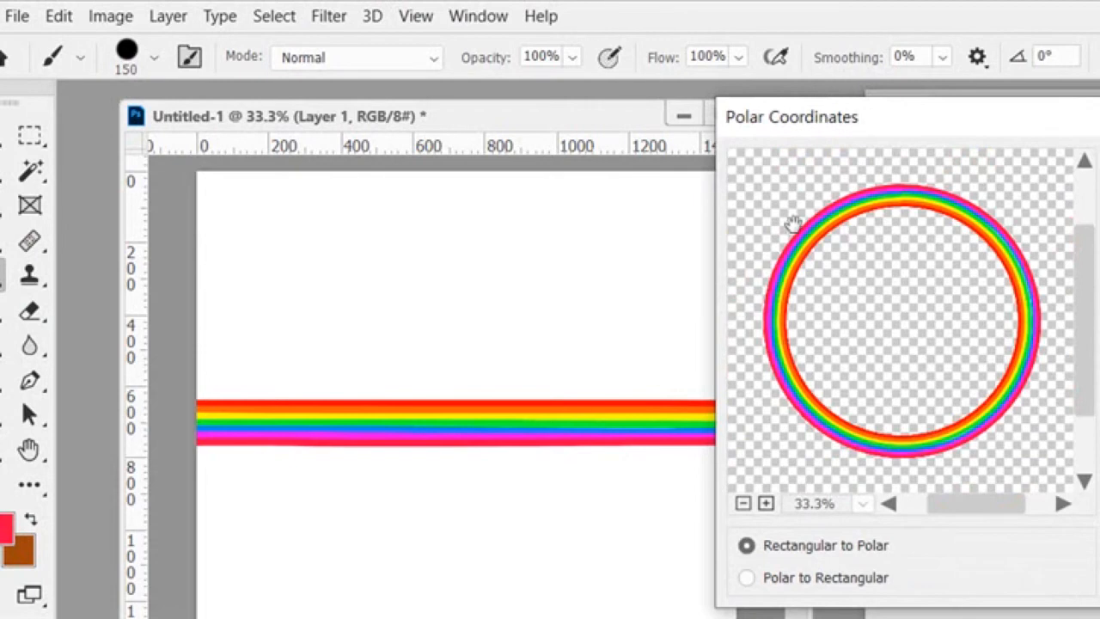
key(Return)
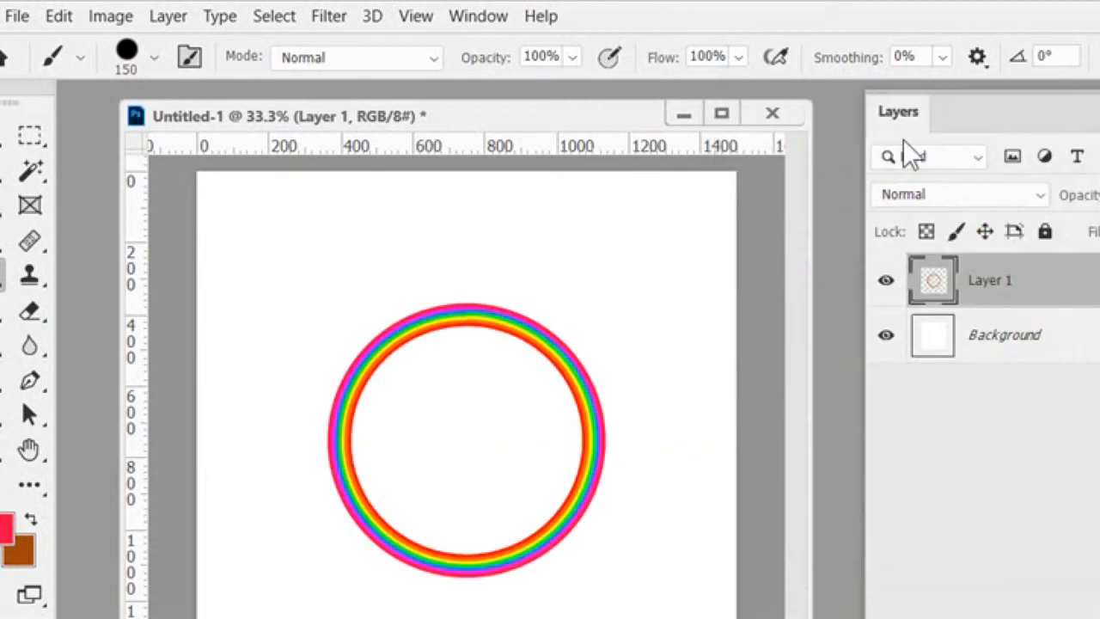
Step: Select the lower half of the canvas across the ring's middle, try deleting that half with hard edges, and undo the deletion
click(28, 127)
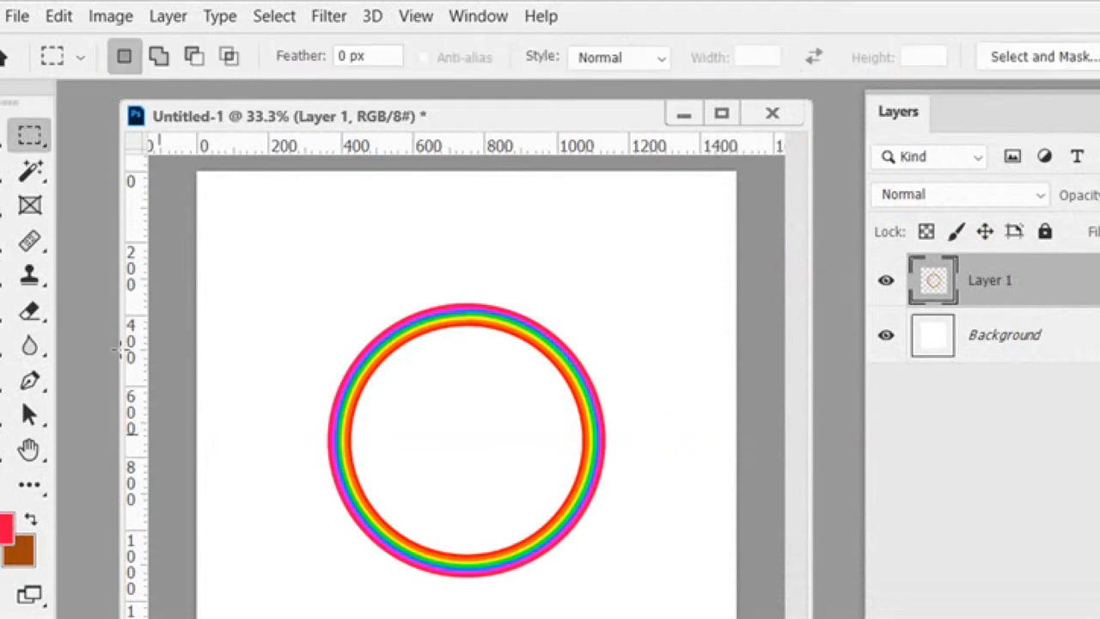
drag(197, 436, 736, 615)
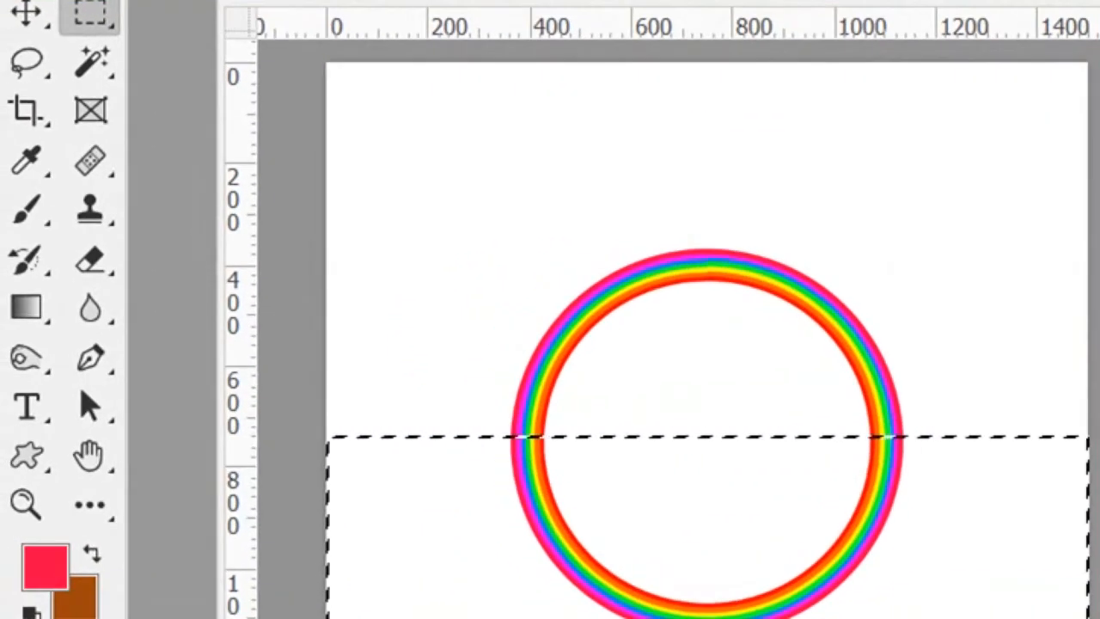
key(Delete)
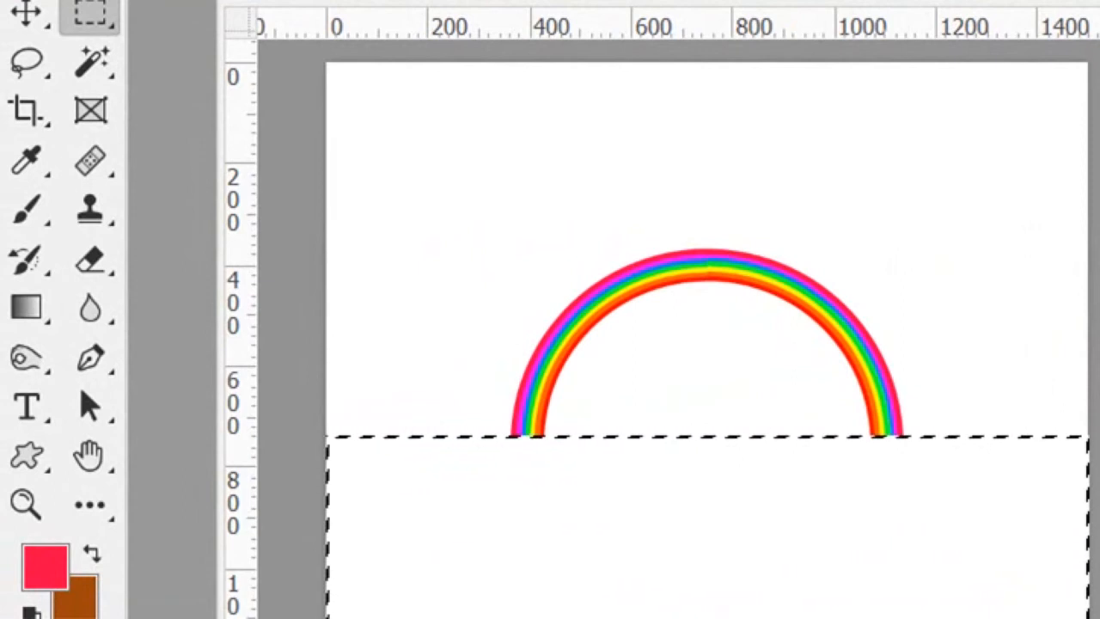
key(ctrl+z)
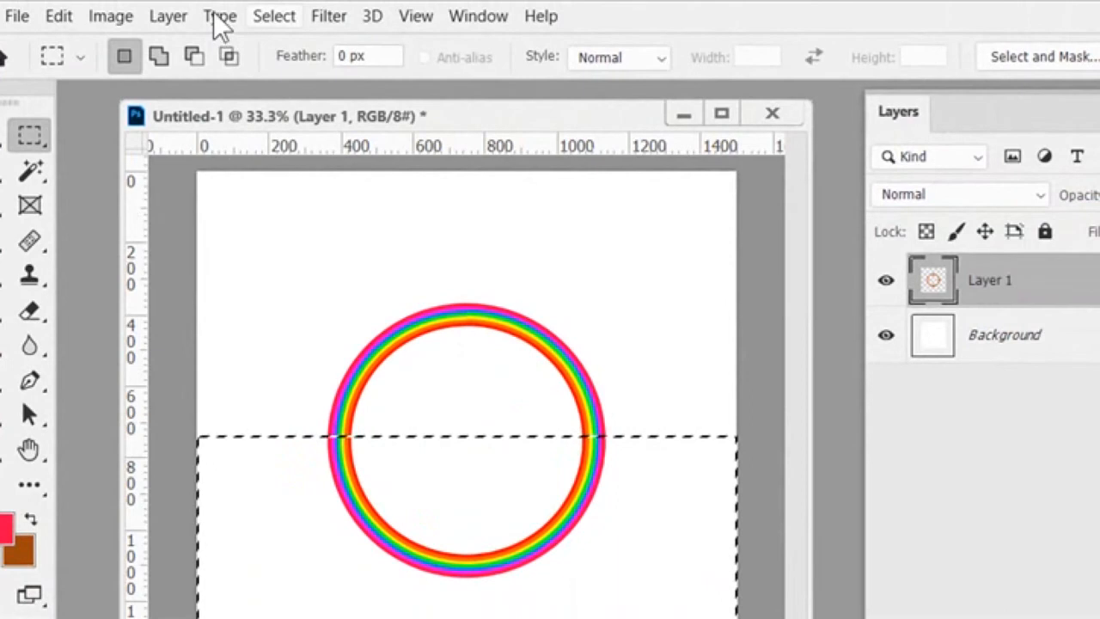
Step: Feather the selection by 100 pixels and delete the ring's lower half so the arch's ends fade out
click(275, 16)
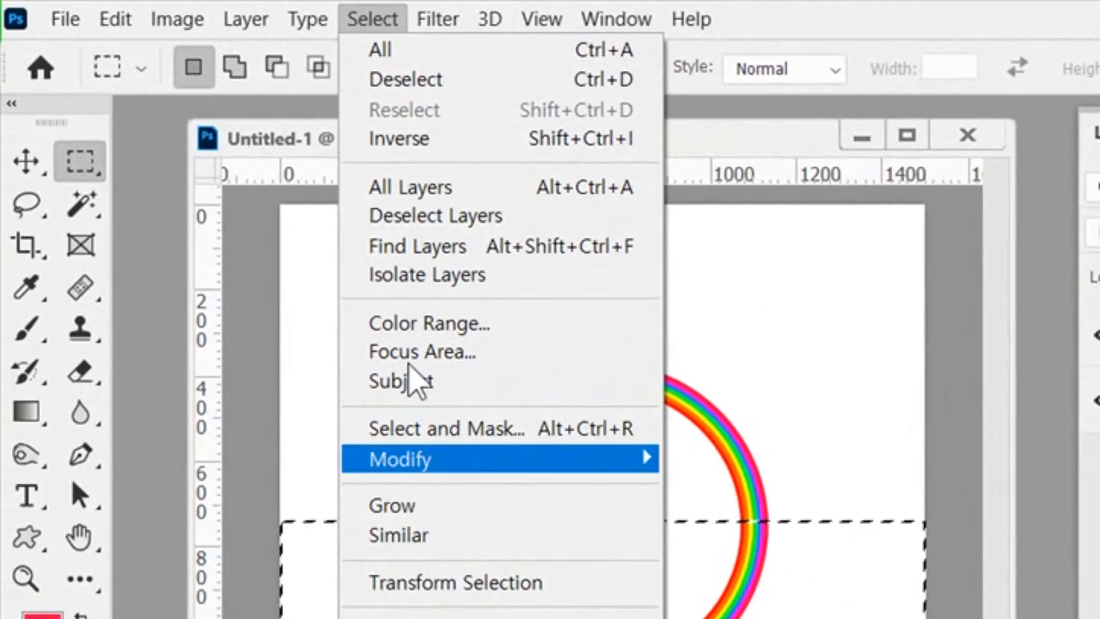
mouse_move(515, 446)
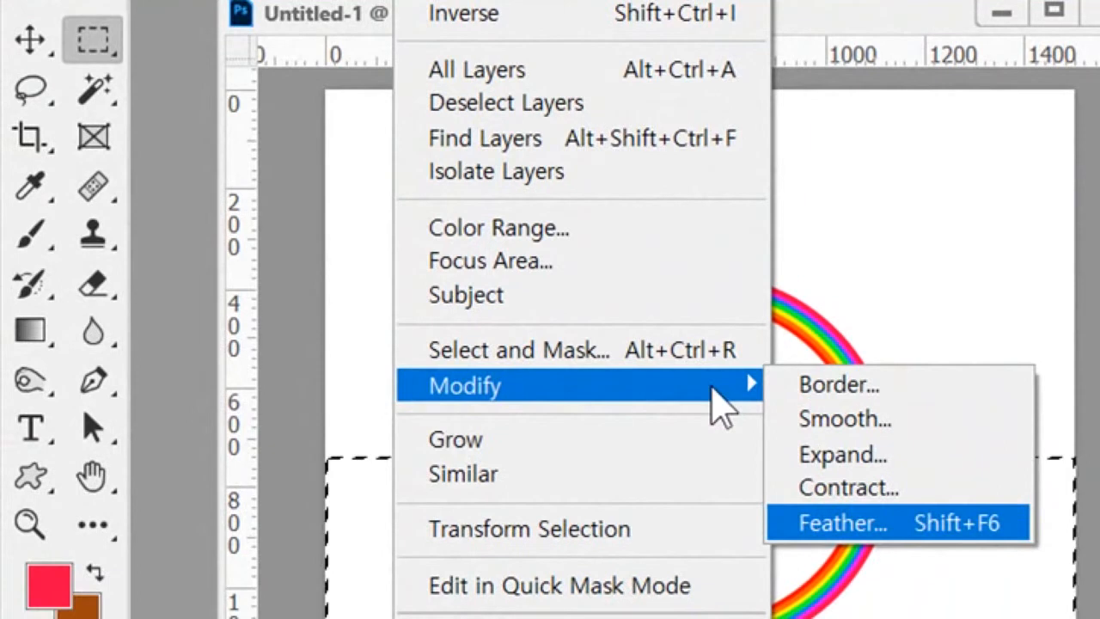
key(Return)
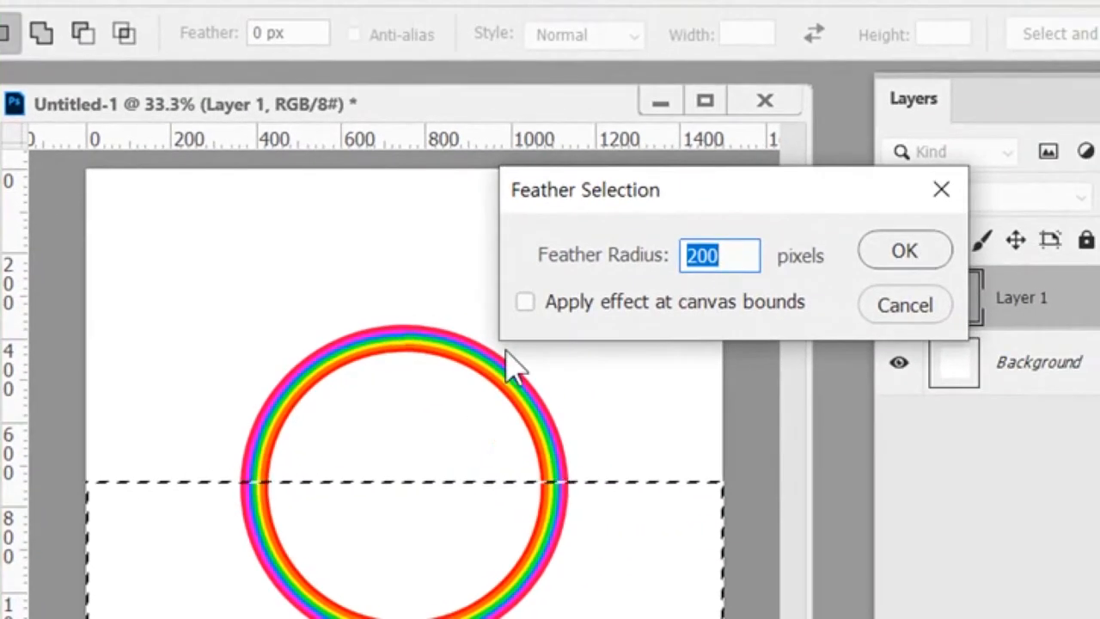
text(100)
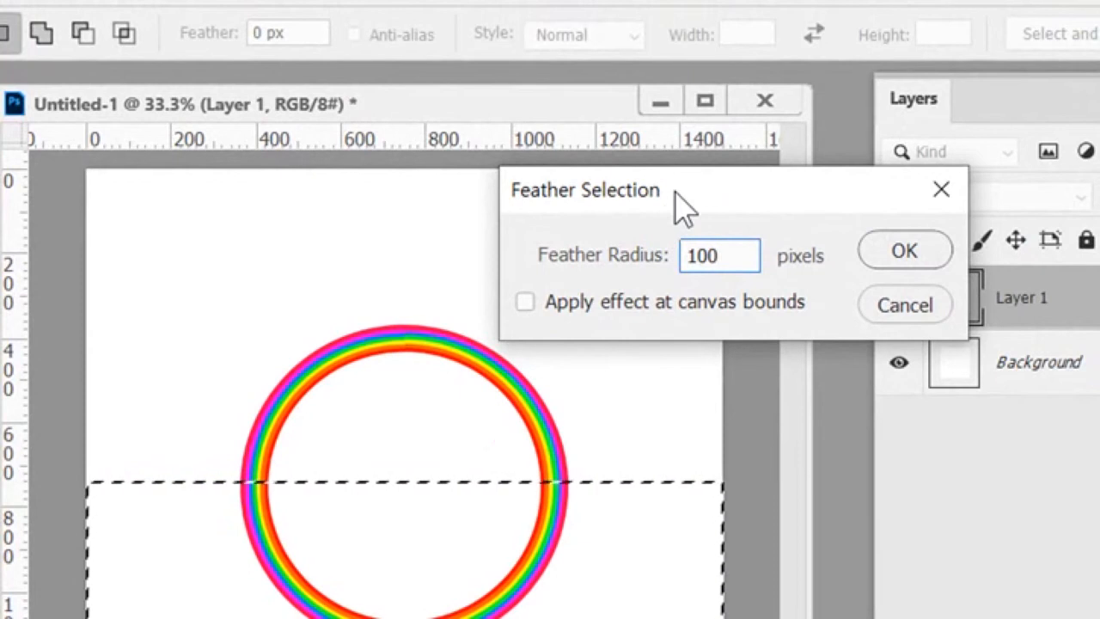
key(Return)
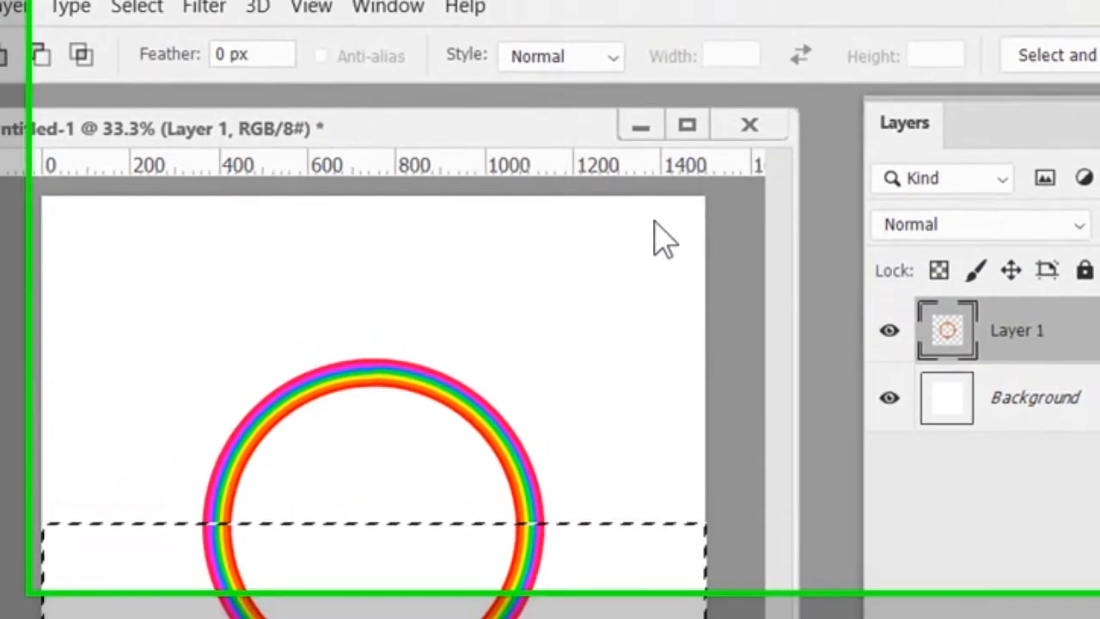
key(Delete)
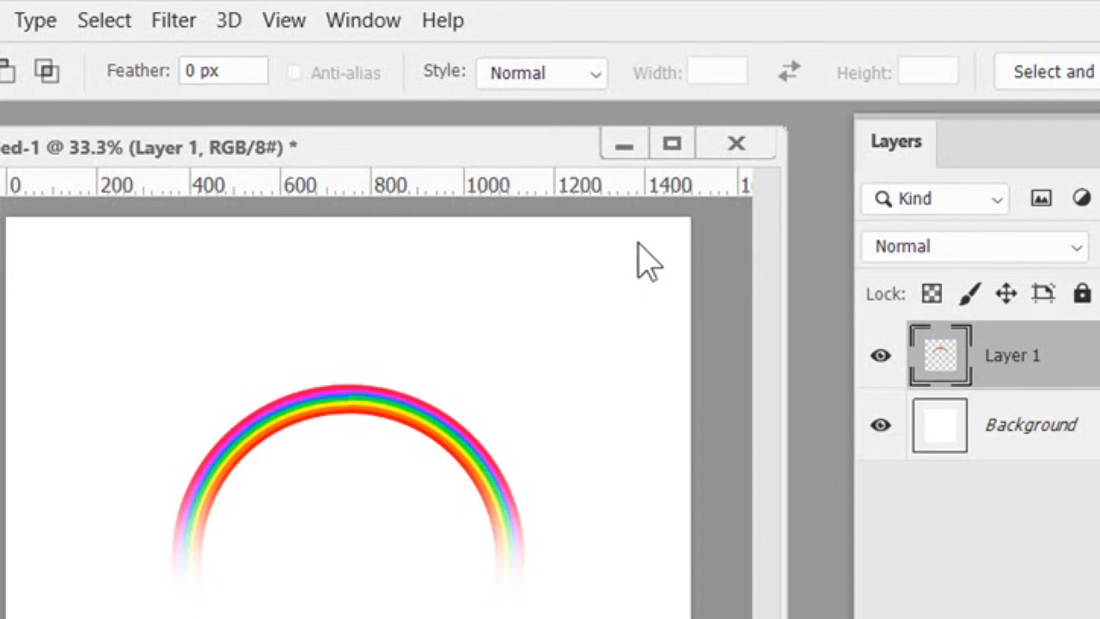
Step: Free-transform the rainbow arch to about 76% width and skew it vertically by about -30° so its right side rises
key(ctrl+t)
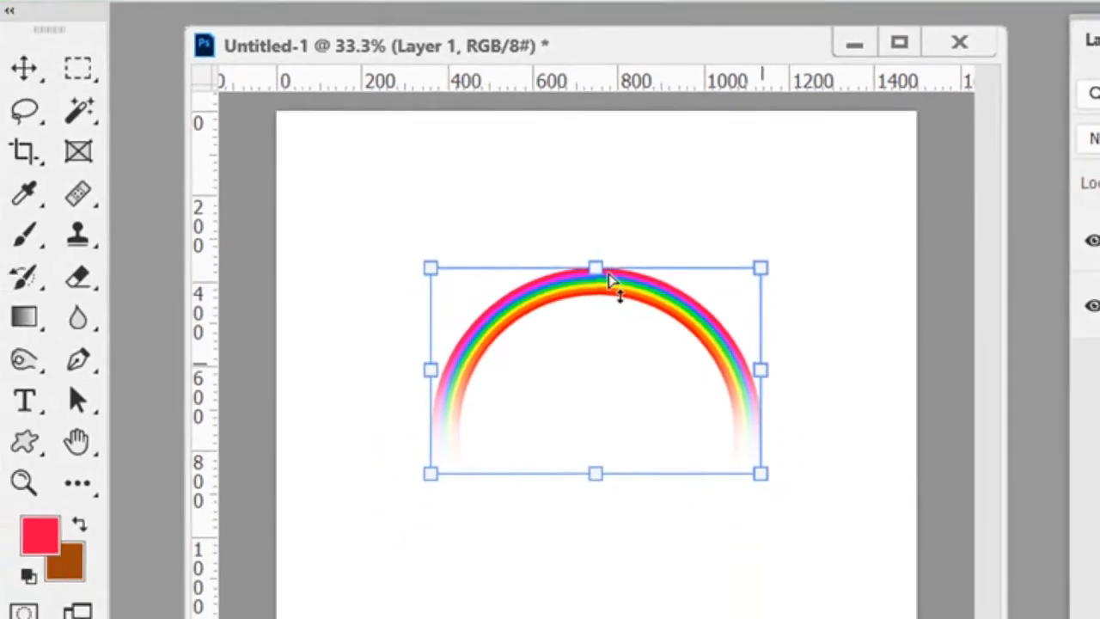
drag(596, 403, 566, 284)
drag(585, 177, 547, 162)
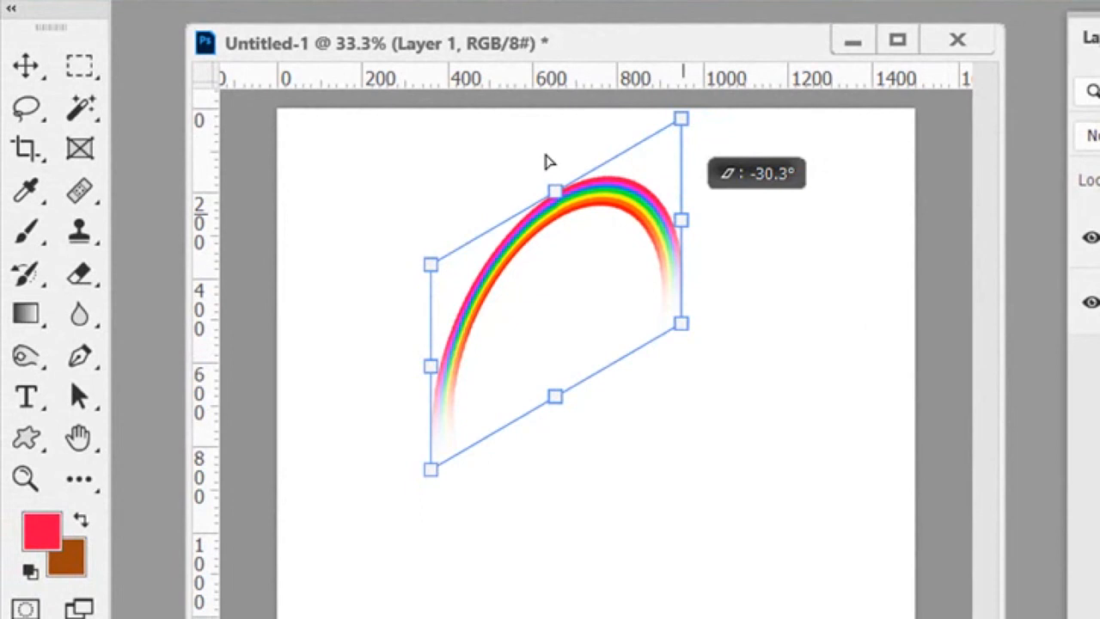
drag(549, 161, 549, 163)
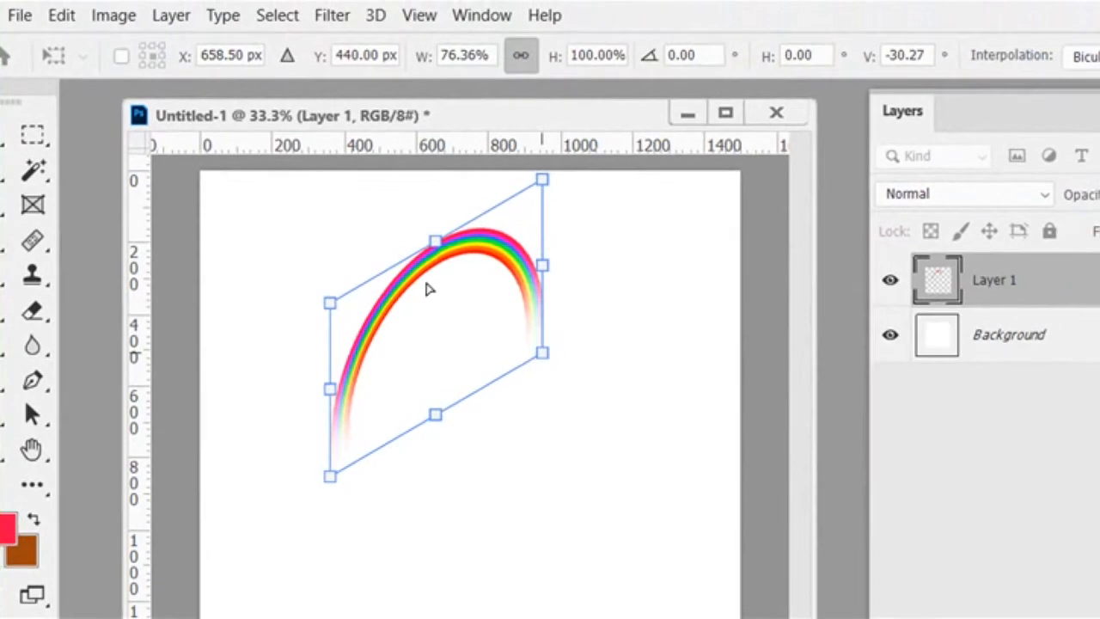
Step: Distort the arch's corners into perspective, with a wide, long left leg and a short, narrow right end, and apply the transform
drag(682, 323, 686, 234)
drag(427, 224, 420, 207)
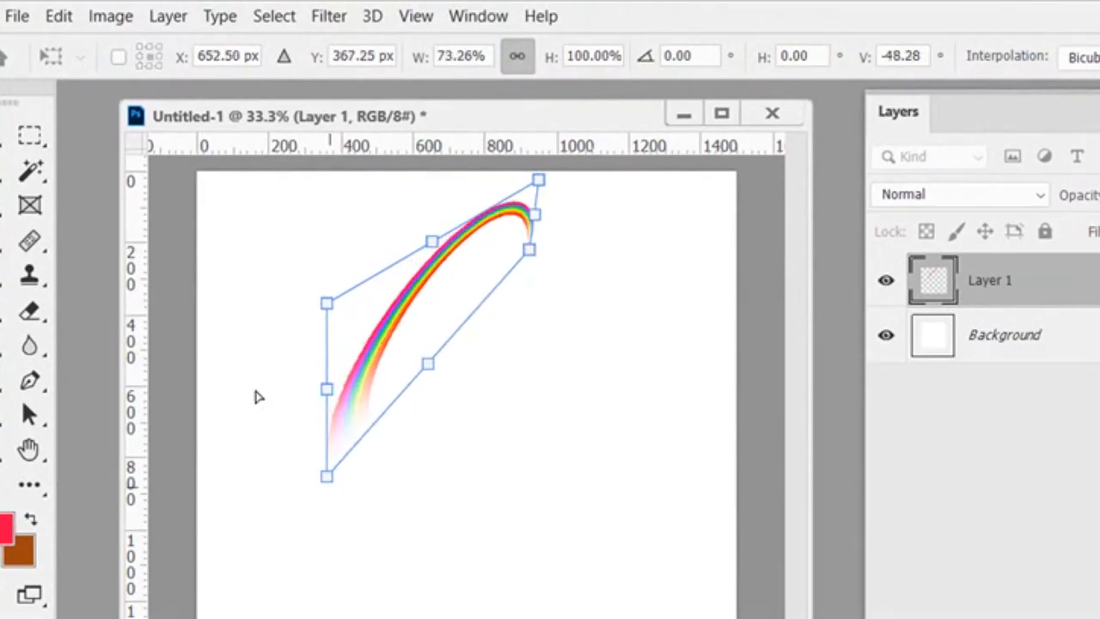
drag(255, 388, 183, 171)
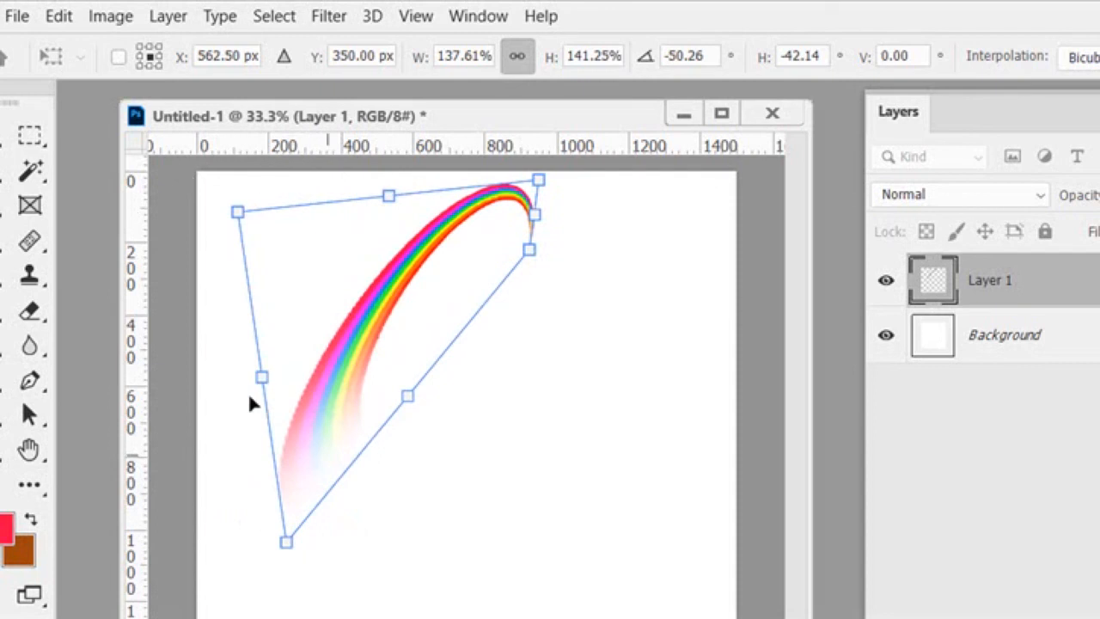
drag(219, 439, 209, 473)
drag(410, 215, 460, 233)
drag(184, 172, 234, 193)
drag(458, 232, 461, 290)
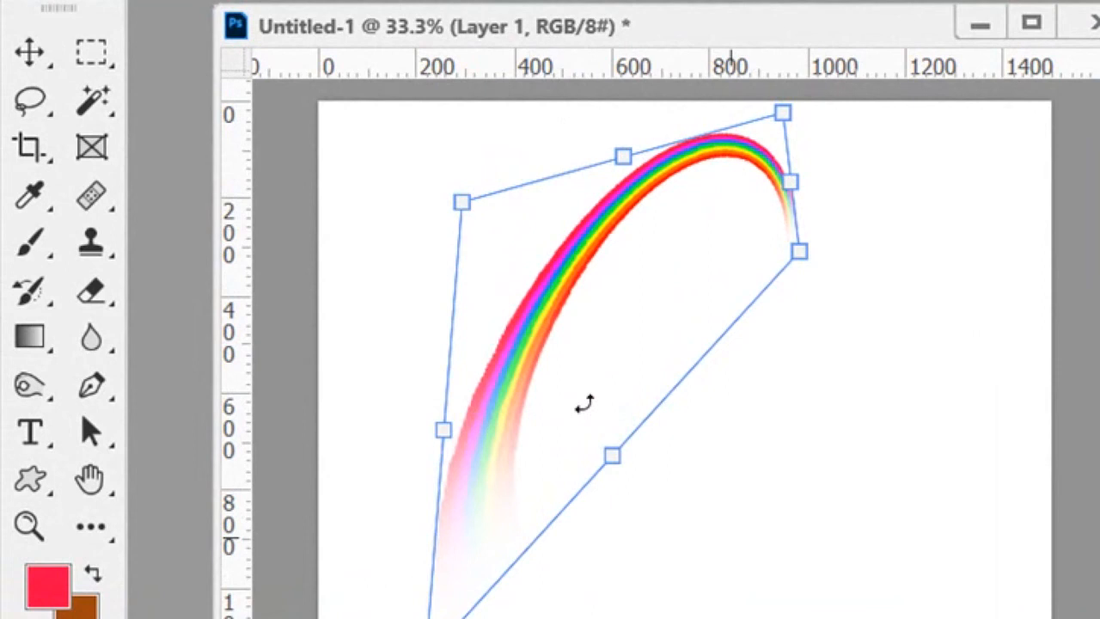
key(Return)
Step: Move the distorted rainbow slightly down on the canvas
key(m)
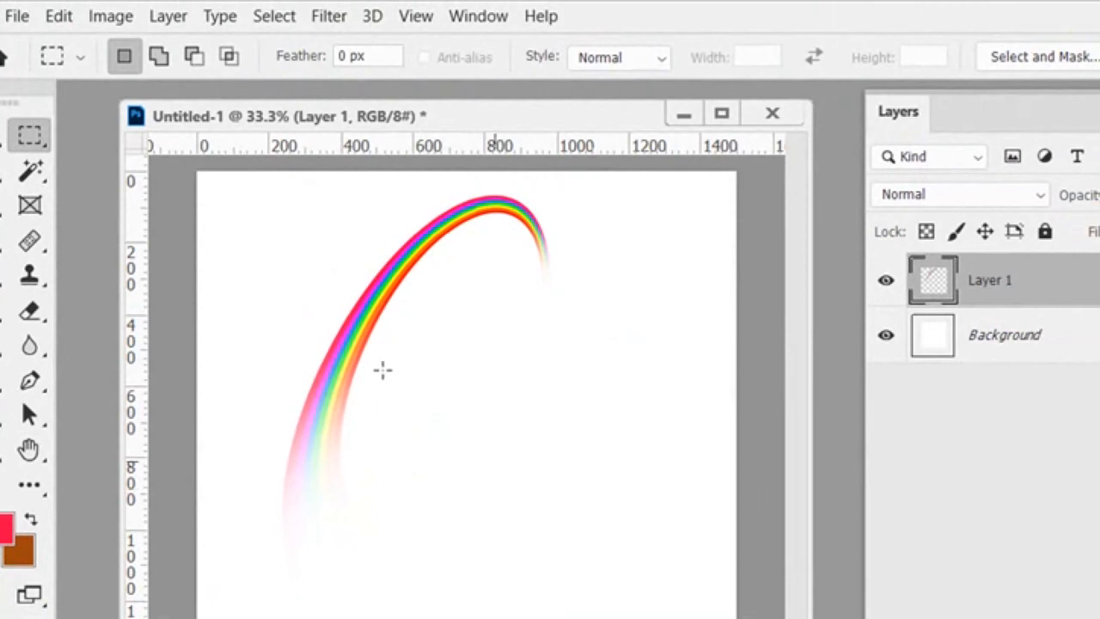
key(v)
mouse_move(292, 244)
mouse_down()
mouse_move(296, 314)
mouse_move(314, 292)
mouse_move(294, 261)
mouse_up()
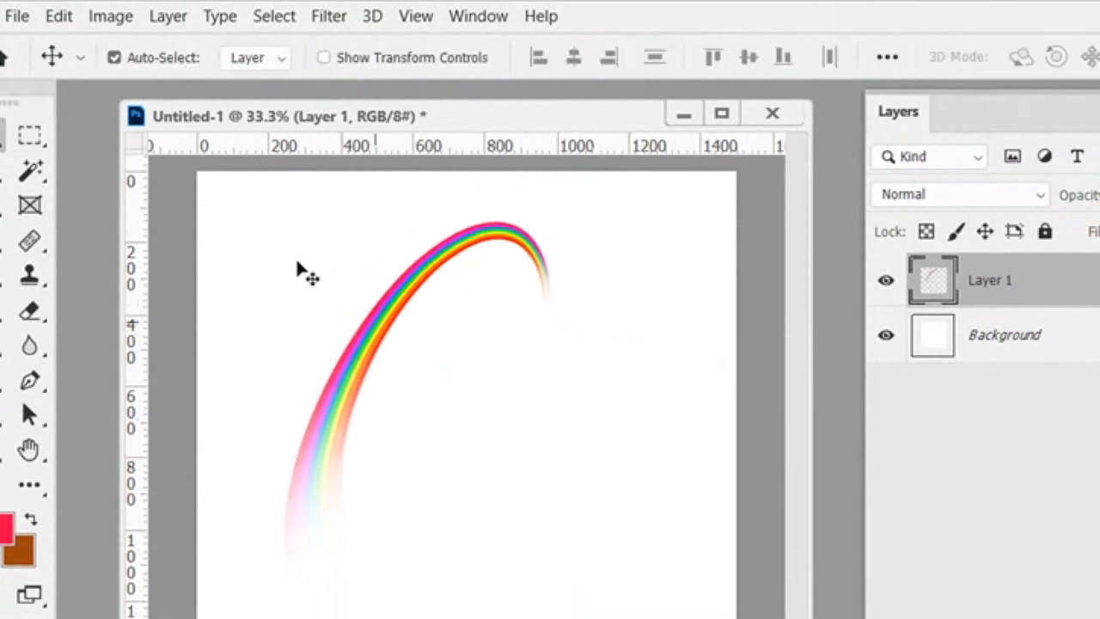